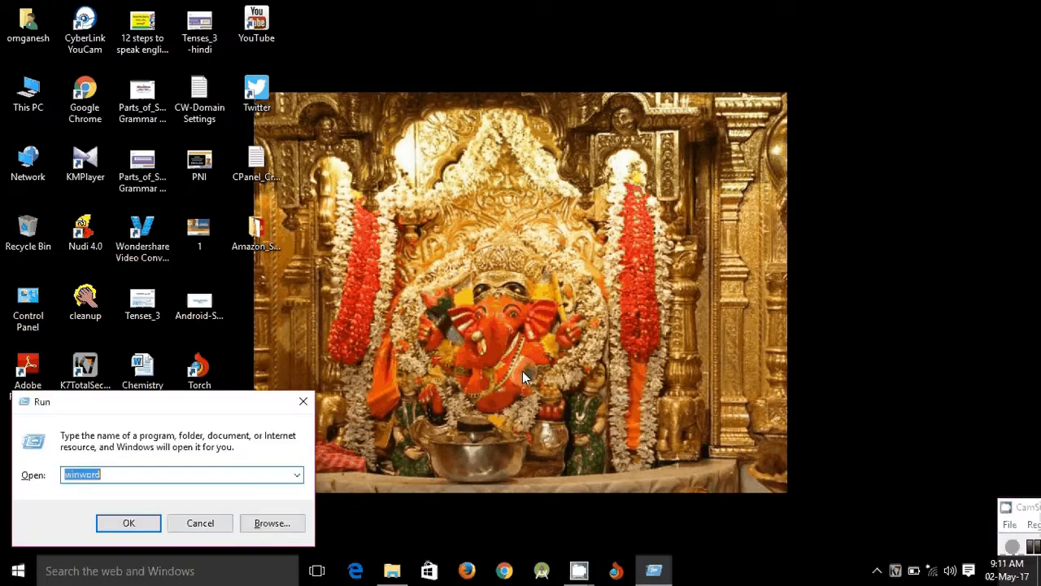
- Launch Notepad from the Run box and type 'Wordpress'
{"action": "type", "text": "not"}
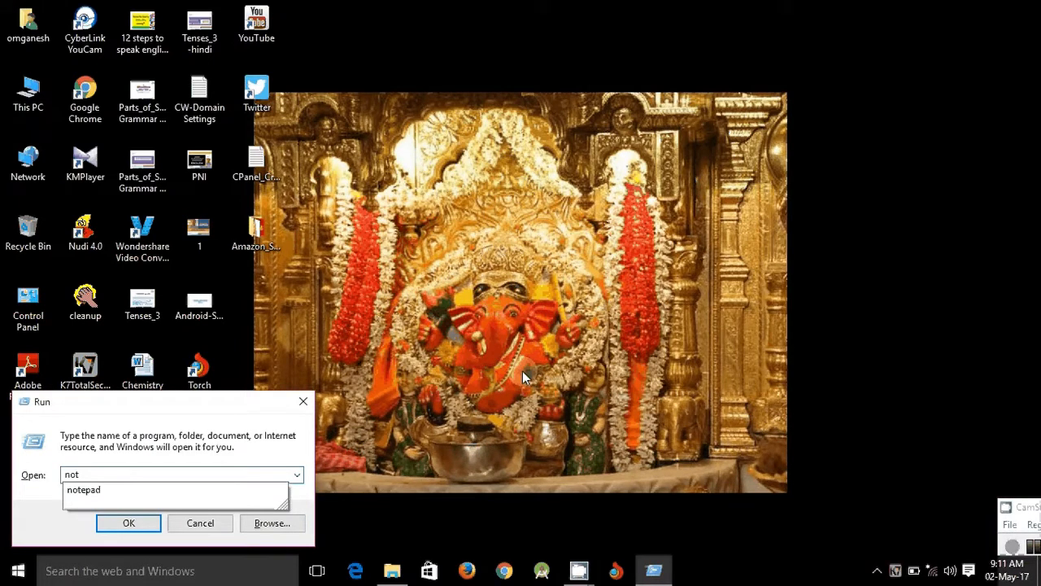
{"action": "key", "text": "Down"}
{"action": "key", "text": "Return"}
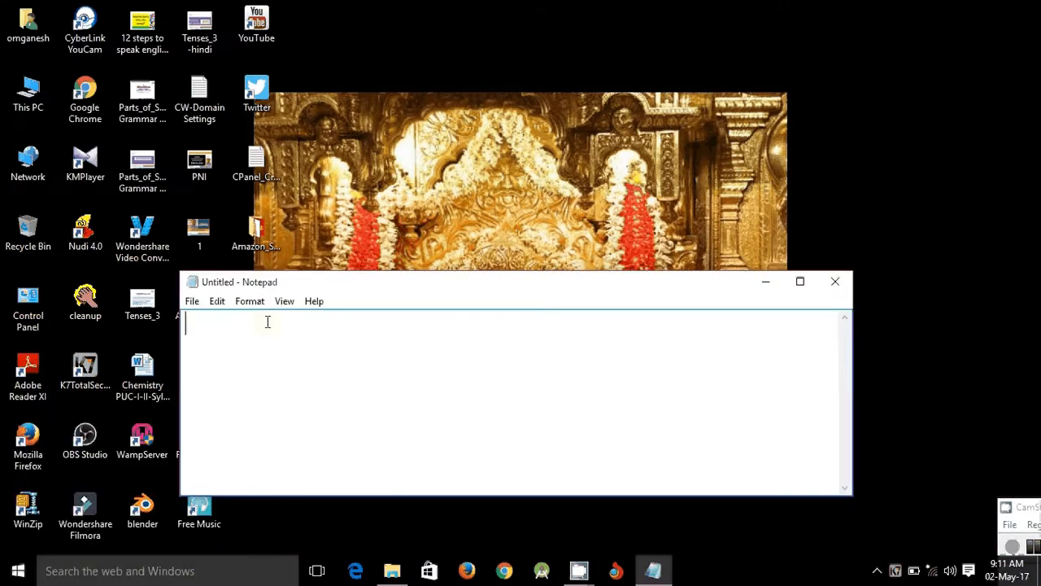
{"action": "type", "text": "Wordp"}
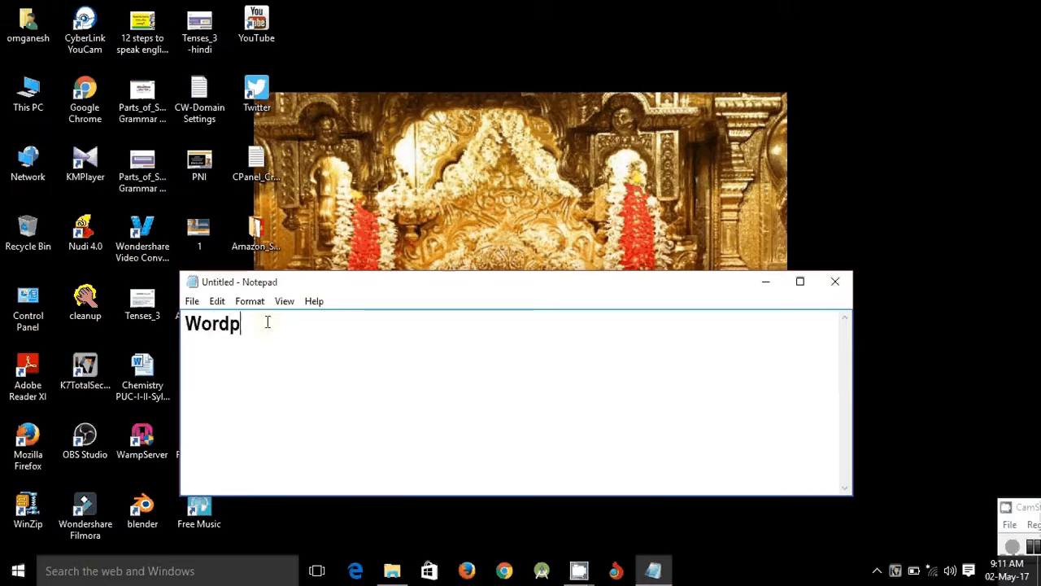
{"action": "type", "text": "ress"}
- Add 'wordpress.org' on a second line of the note, then minimize it to the desktop
{"action": "left_click", "coordinate": [766, 283]}
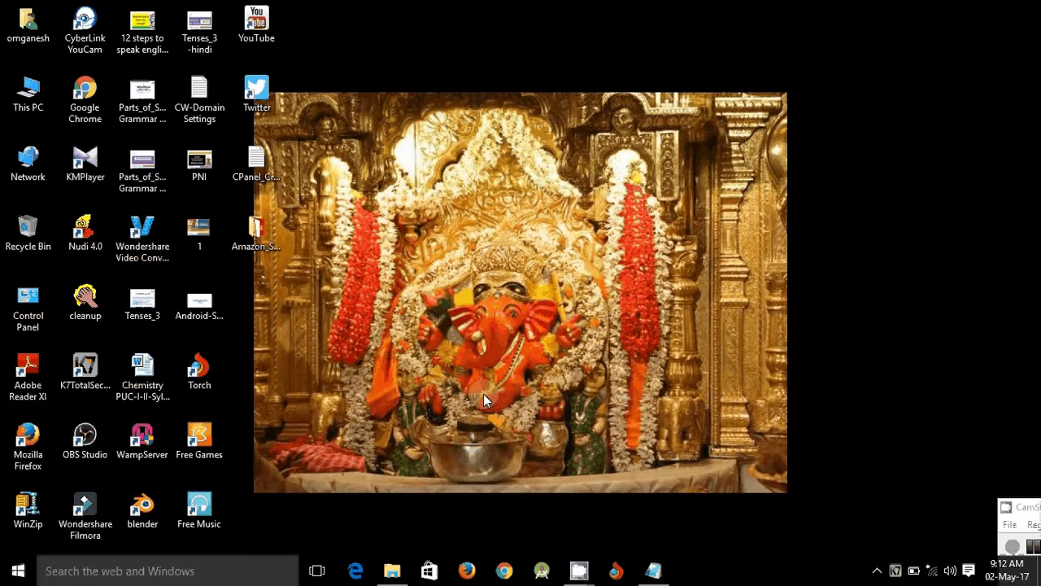
{"action": "left_click", "coordinate": [653, 570]}
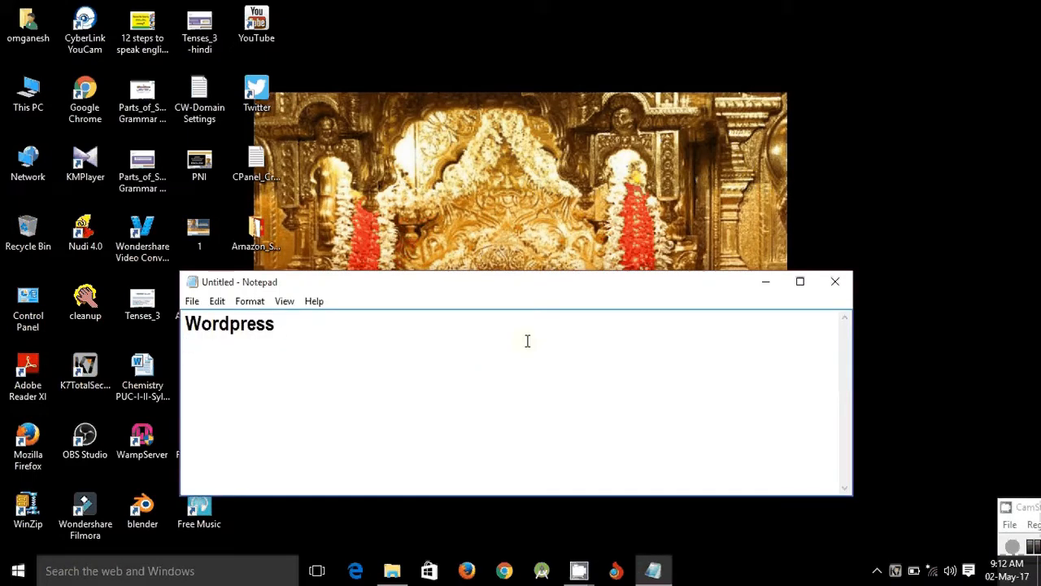
{"action": "key", "text": "Return"}
{"action": "type", "text": "wordp"}
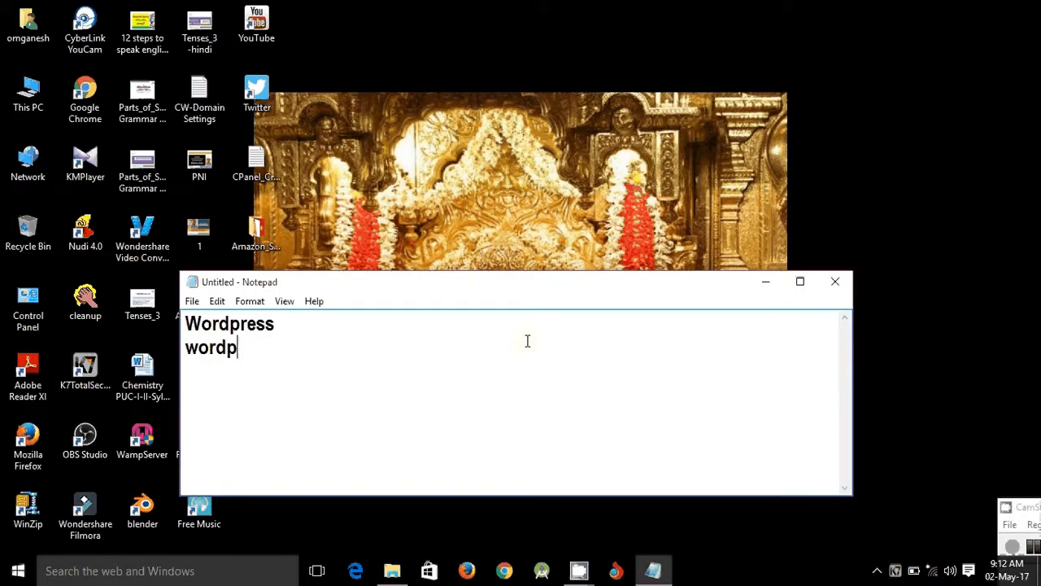
{"action": "type", "text": "ress.or"}
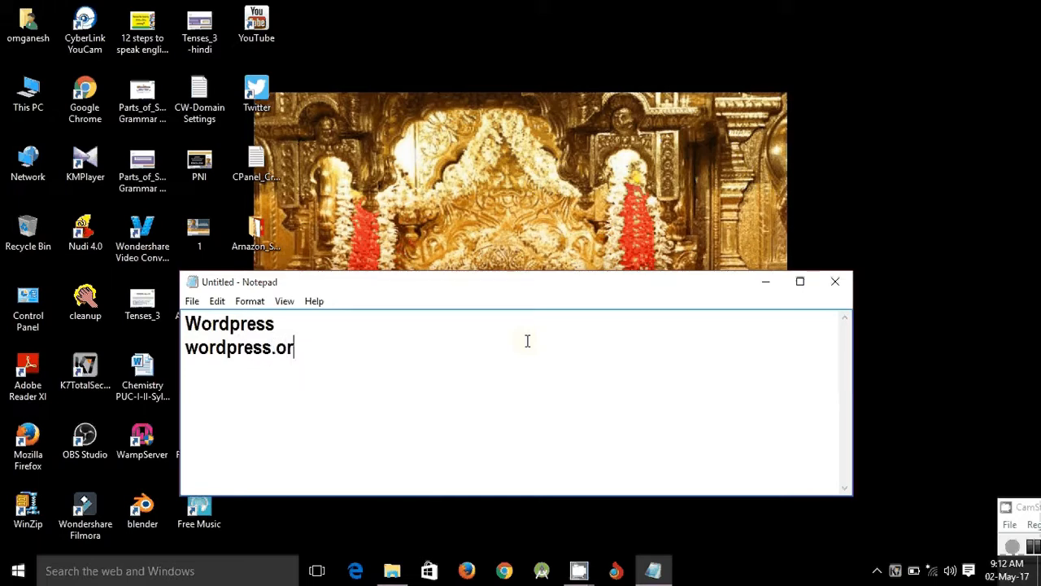
{"action": "type", "text": "g"}
{"action": "double_click", "coordinate": [294, 328]}
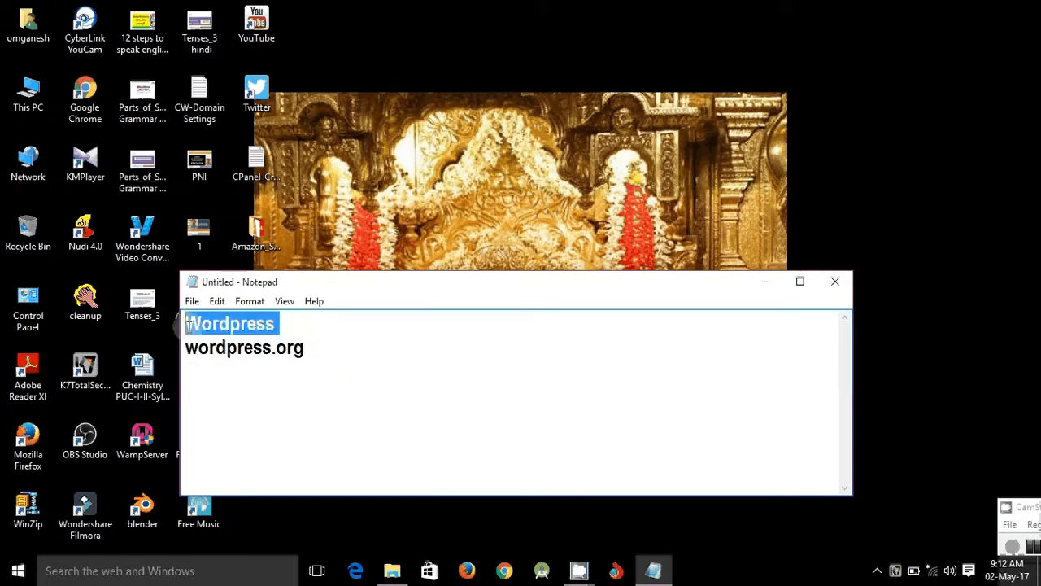
{"action": "left_click", "coordinate": [339, 357]}
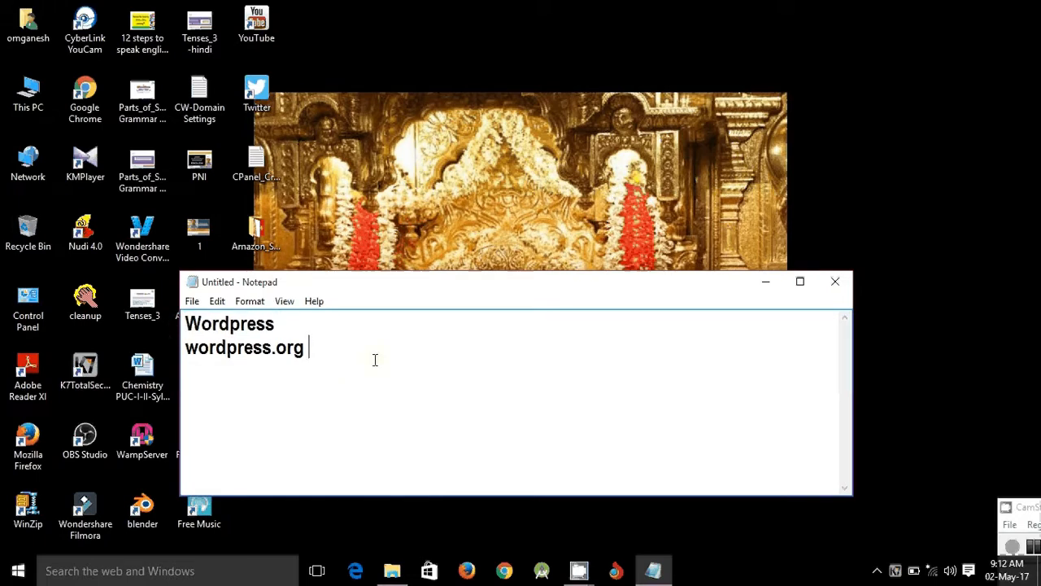
{"action": "left_click", "coordinate": [767, 284]}
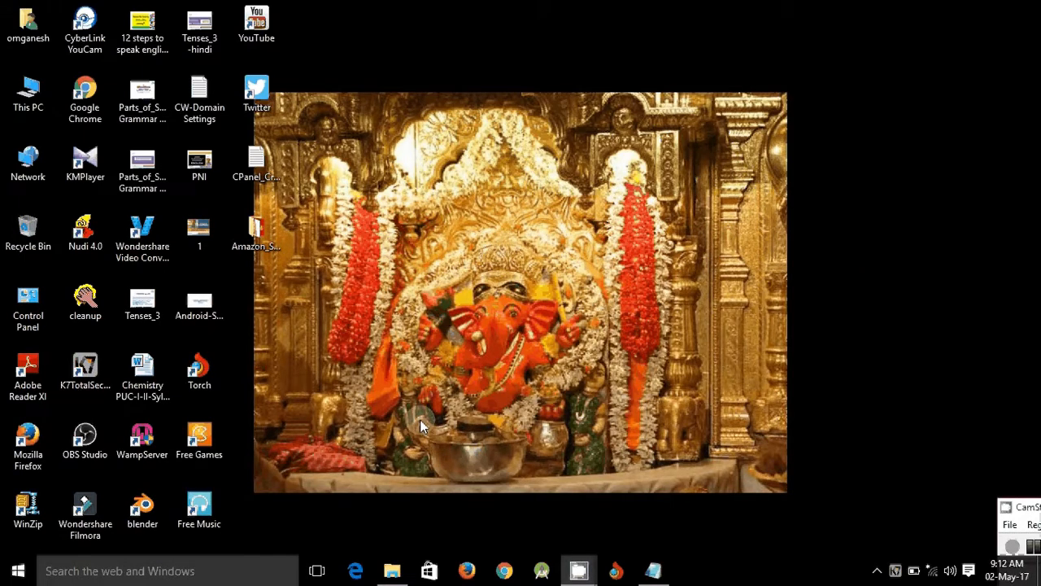
- Open D:\wordpress-4.6.1\wordpress to inspect its files
{"action": "left_click", "coordinate": [397, 578]}
{"action": "left_click", "coordinate": [121, 155]}
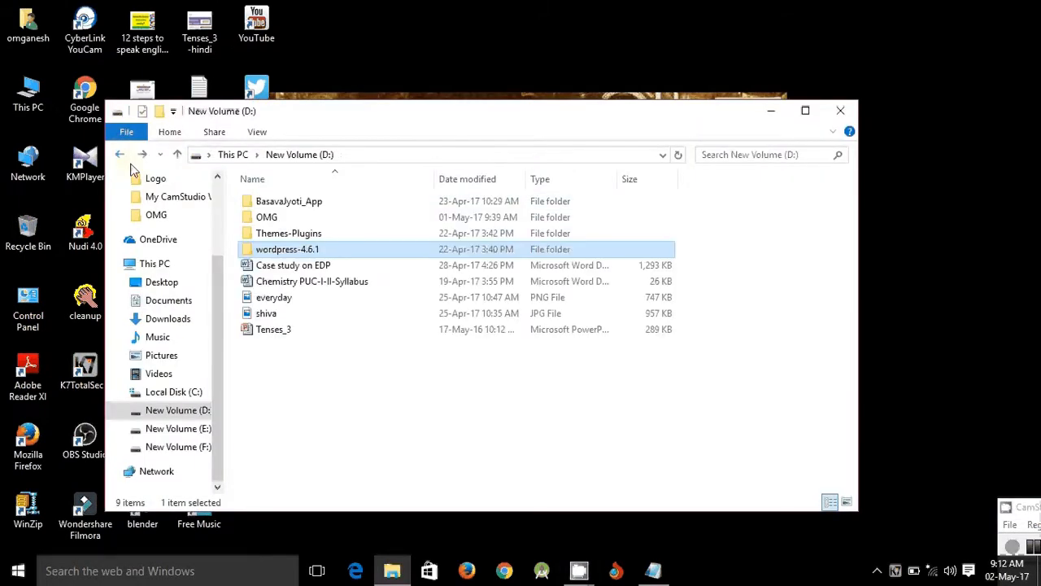
{"action": "double_click", "coordinate": [297, 253]}
{"action": "left_click_drag", "start_coordinate": [297, 254], "coordinate": [383, 312]}
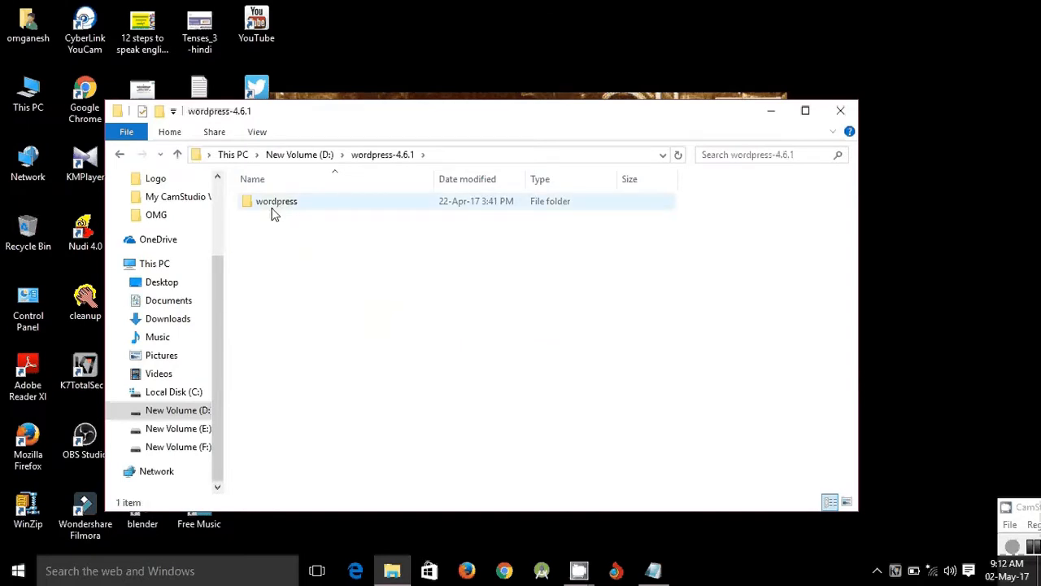
{"action": "left_click", "coordinate": [274, 209]}
{"action": "double_click", "coordinate": [273, 208]}
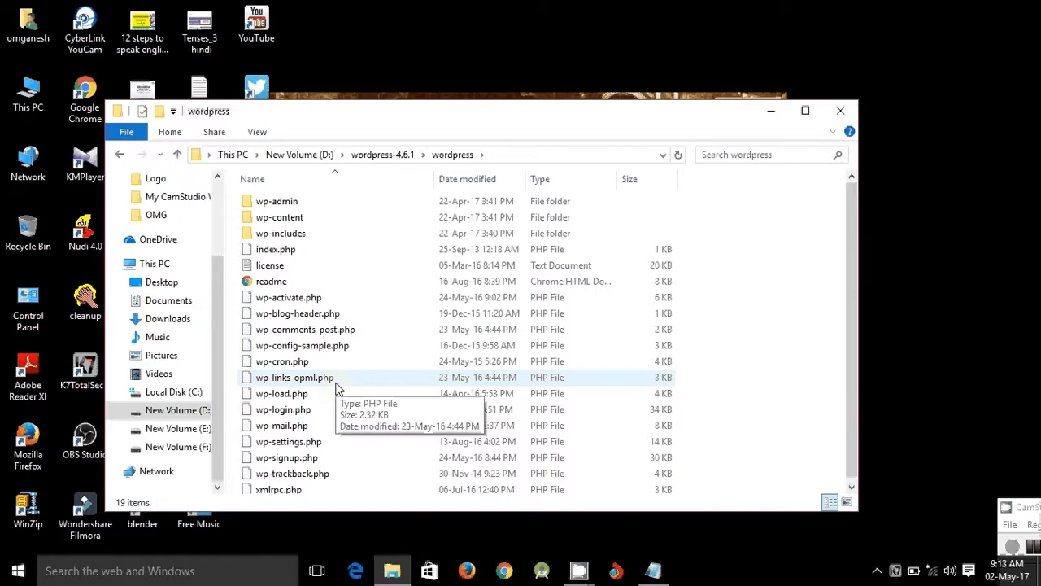
- Back in wordpress-4.6.1, copy the wordpress folder
{"action": "left_click", "coordinate": [120, 156]}
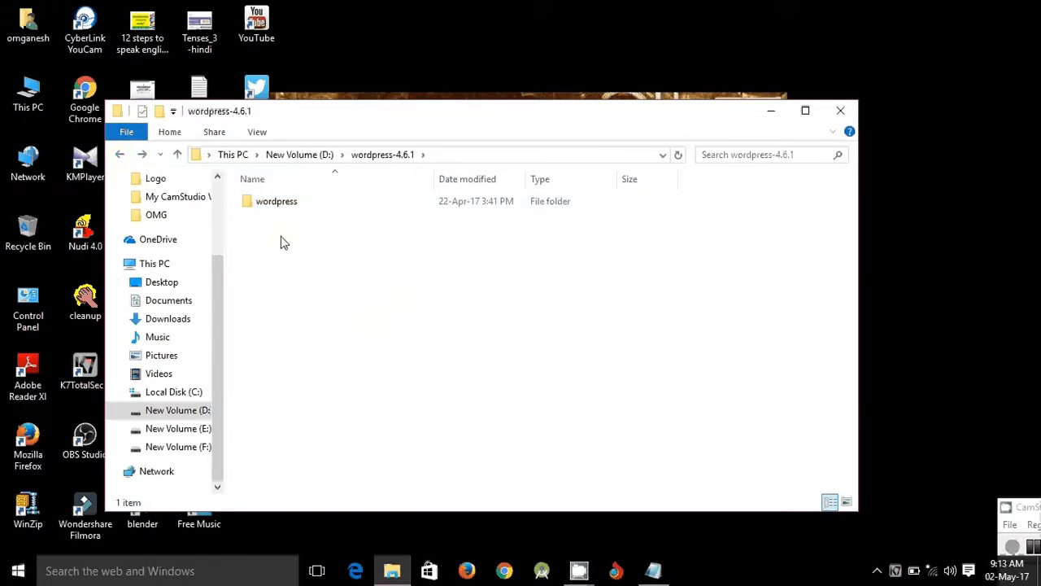
{"action": "left_click", "coordinate": [275, 210]}
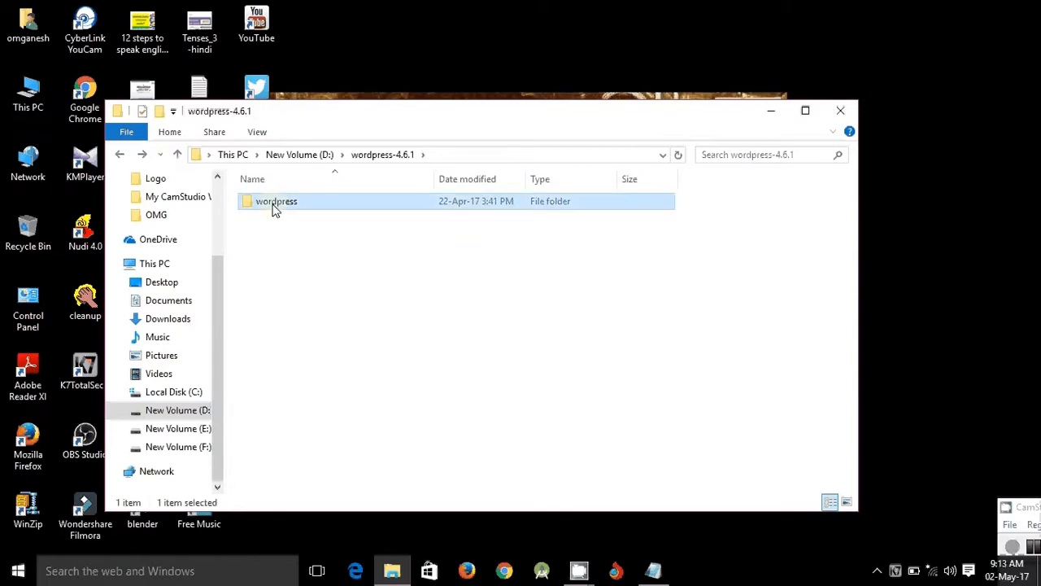
{"action": "right_click", "coordinate": [275, 210]}
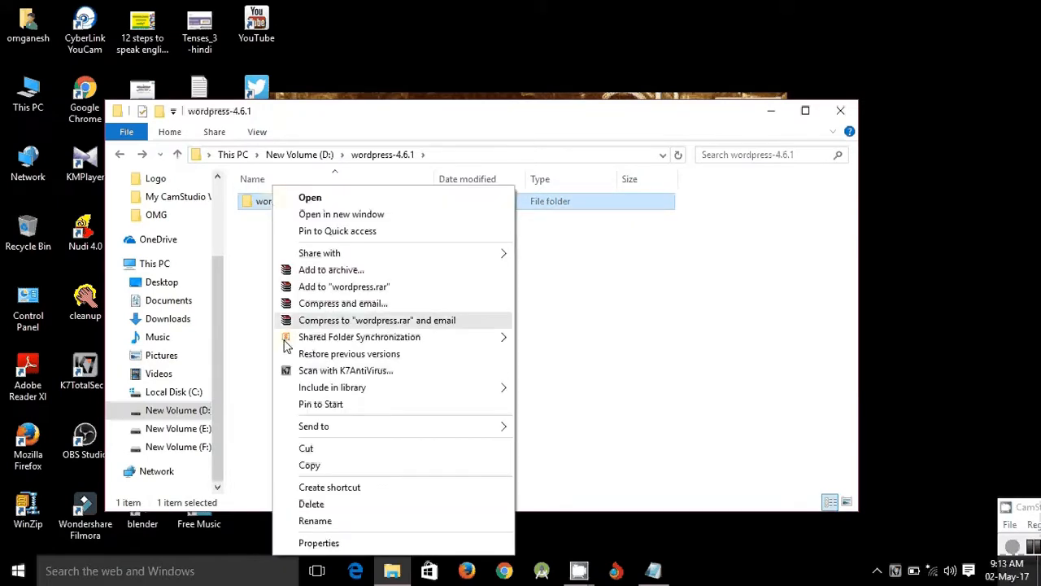
{"action": "left_click", "coordinate": [314, 464]}
{"action": "left_click", "coordinate": [250, 403]}
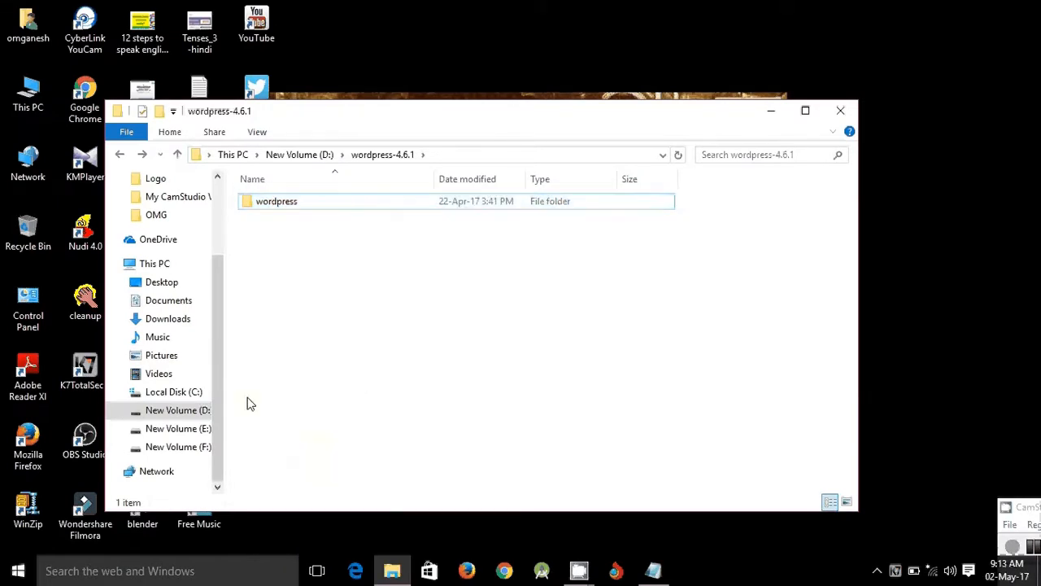
- Paste the copied wordpress folder into C:\wamp\www beside wpweb and index.php
{"action": "left_click", "coordinate": [185, 395]}
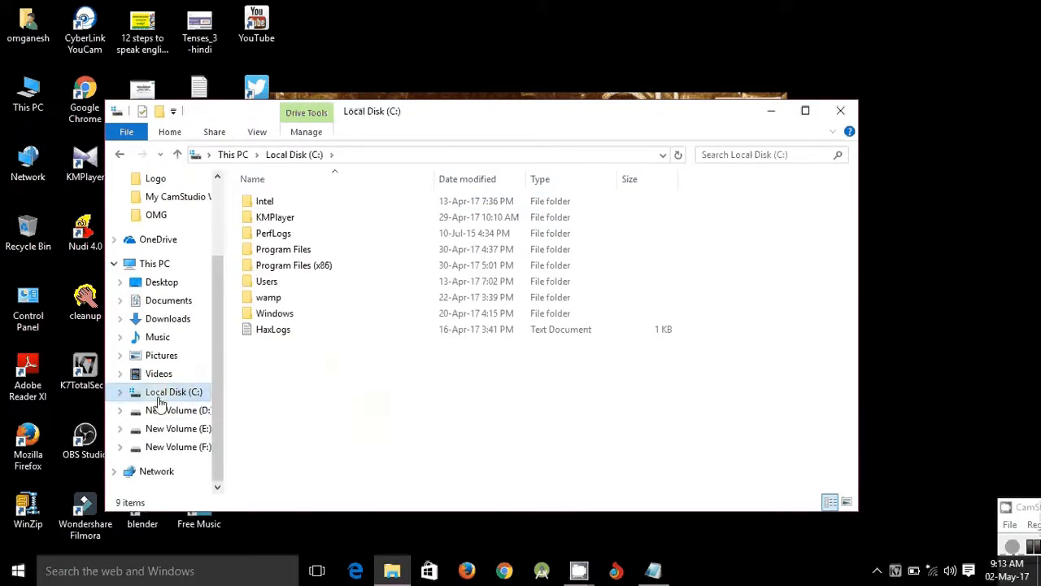
{"action": "double_click", "coordinate": [280, 303]}
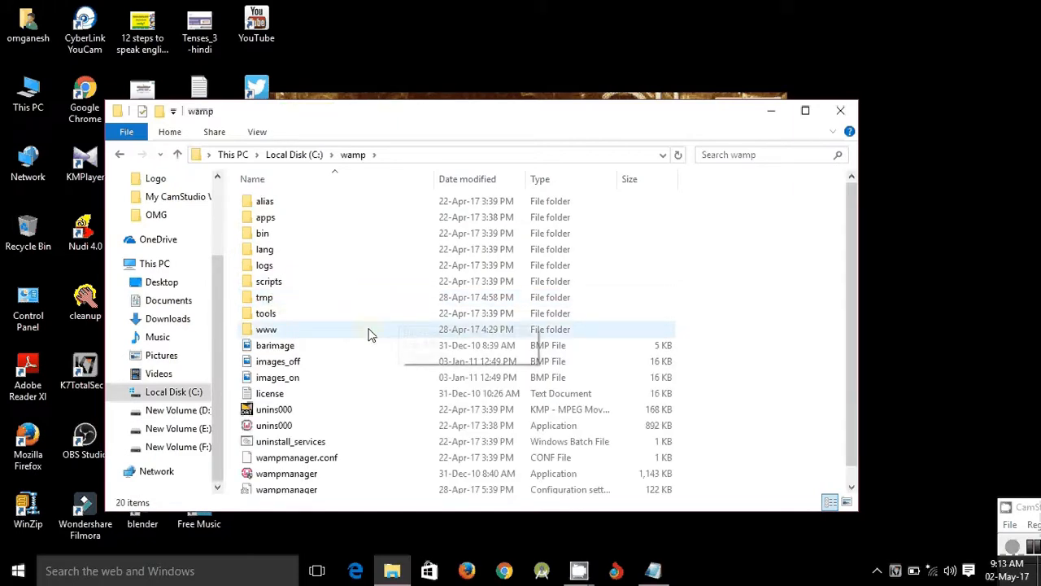
{"action": "left_click", "coordinate": [269, 333]}
{"action": "double_click", "coordinate": [267, 334]}
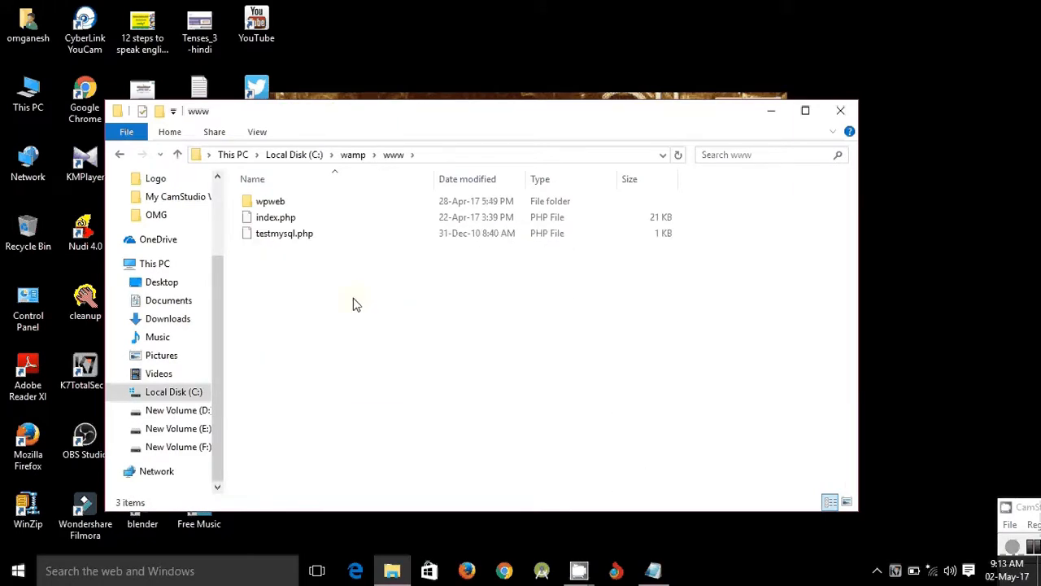
{"action": "right_click", "coordinate": [353, 302]}
{"action": "left_click", "coordinate": [399, 405]}
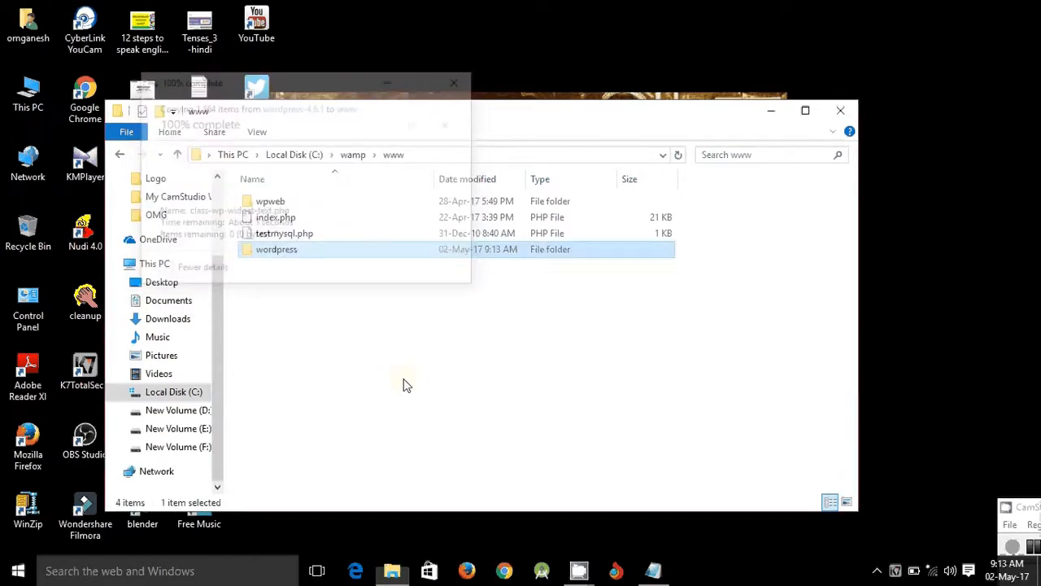
{"action": "left_click", "coordinate": [407, 386]}
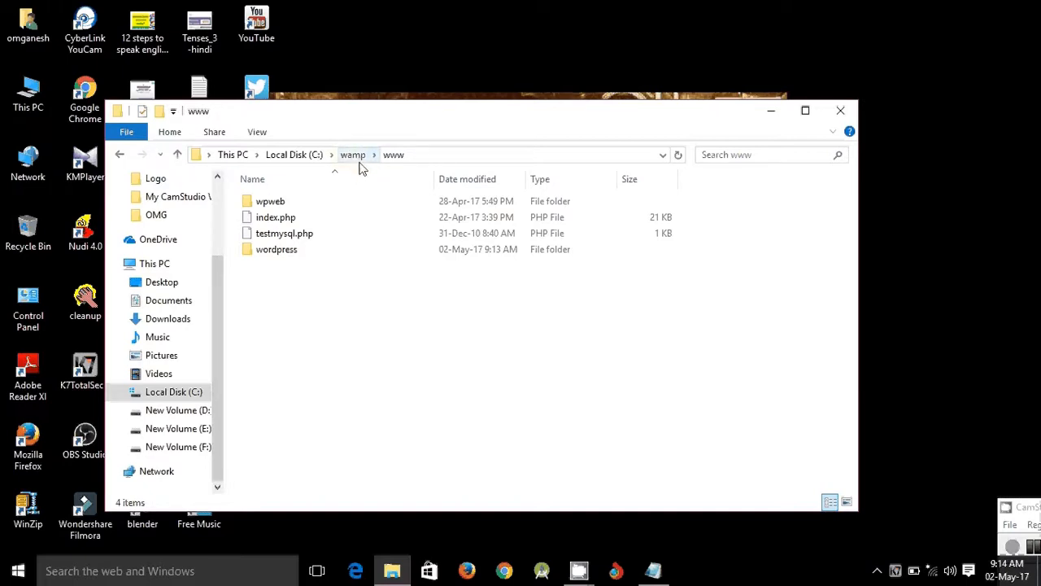
- Rename the pasted wordpress folder to wpweb2, then close File Explorer
{"action": "left_click_drag", "start_coordinate": [306, 332], "coordinate": [374, 370]}
{"action": "left_click", "coordinate": [276, 251]}
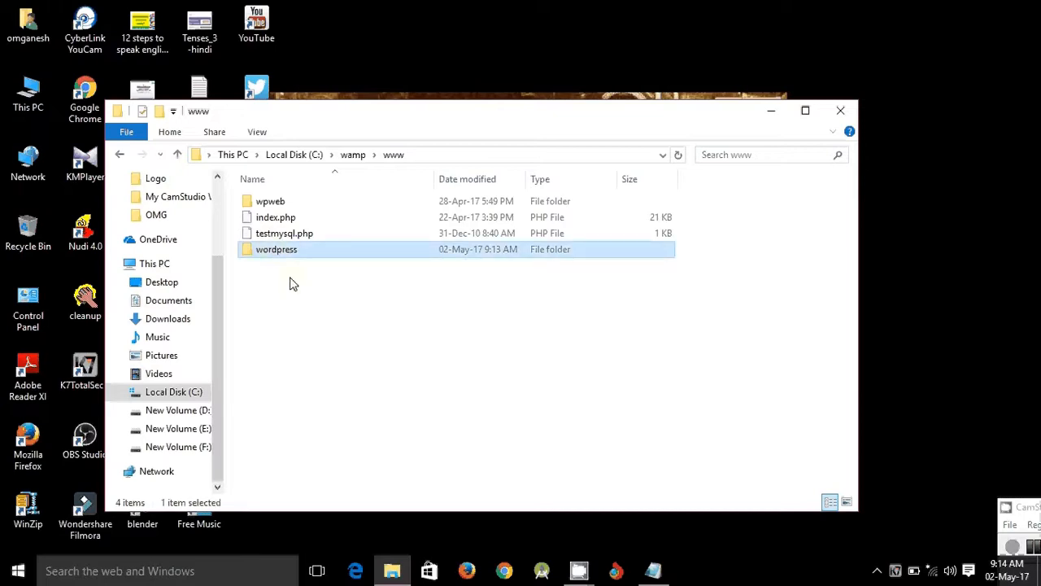
{"action": "mouse_move", "coordinate": [295, 257]}
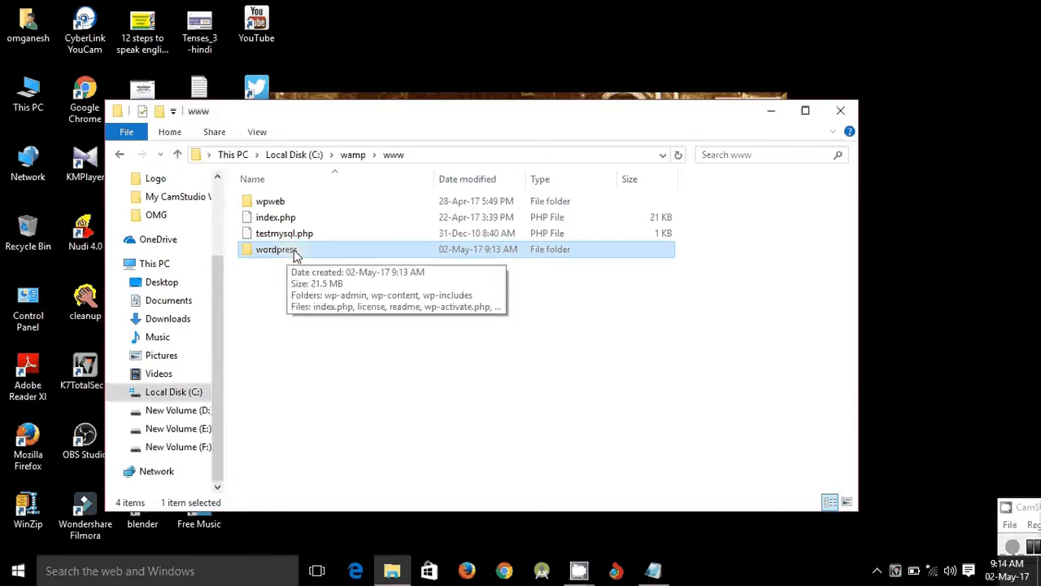
{"action": "right_click", "coordinate": [289, 257]}
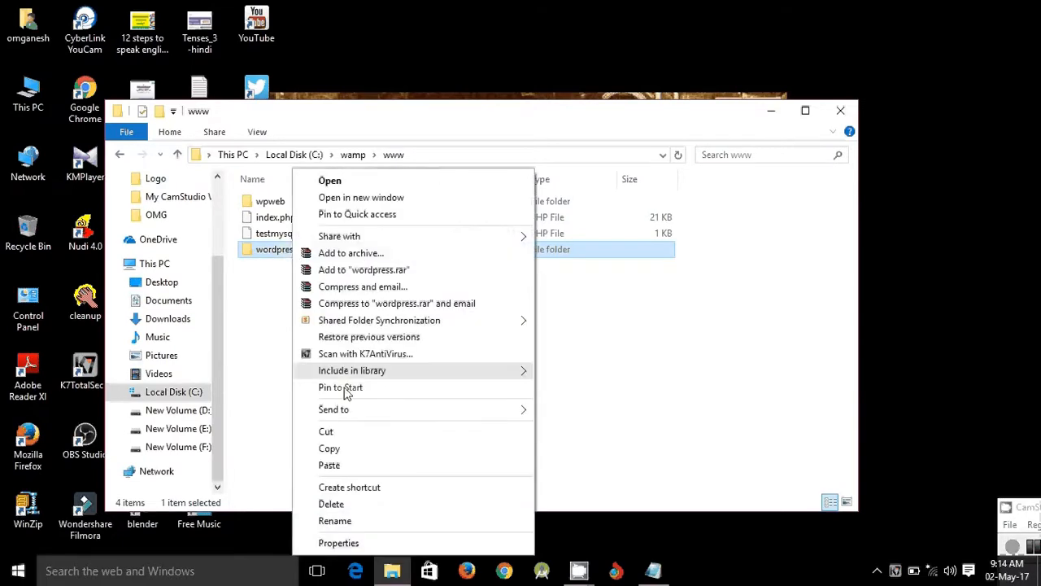
{"action": "left_click", "coordinate": [342, 522]}
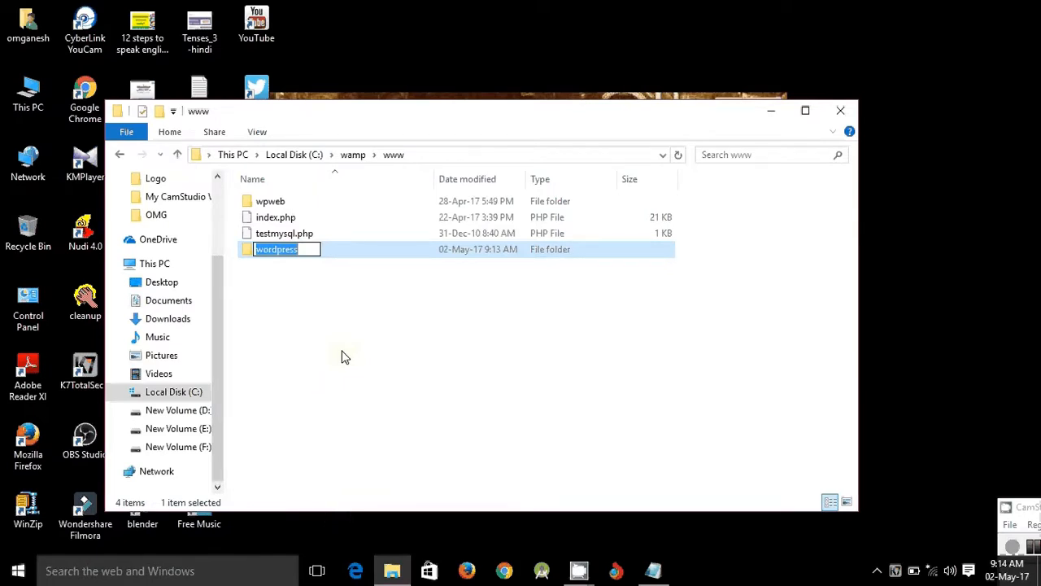
{"action": "type", "text": "wp"}
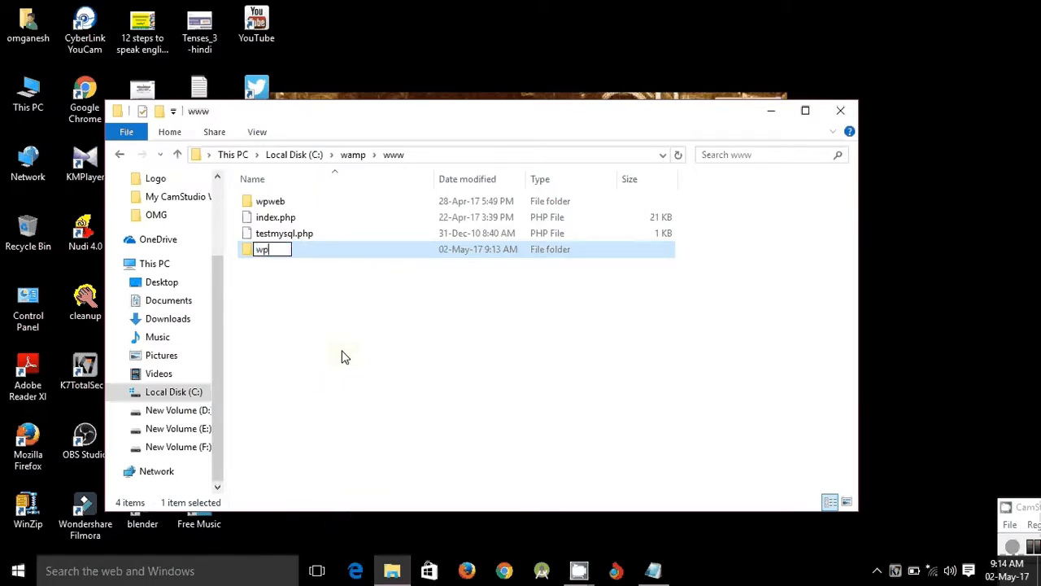
{"action": "type", "text": "web2"}
{"action": "key", "text": "Return"}
{"action": "left_click_drag", "start_coordinate": [341, 355], "coordinate": [478, 395]}
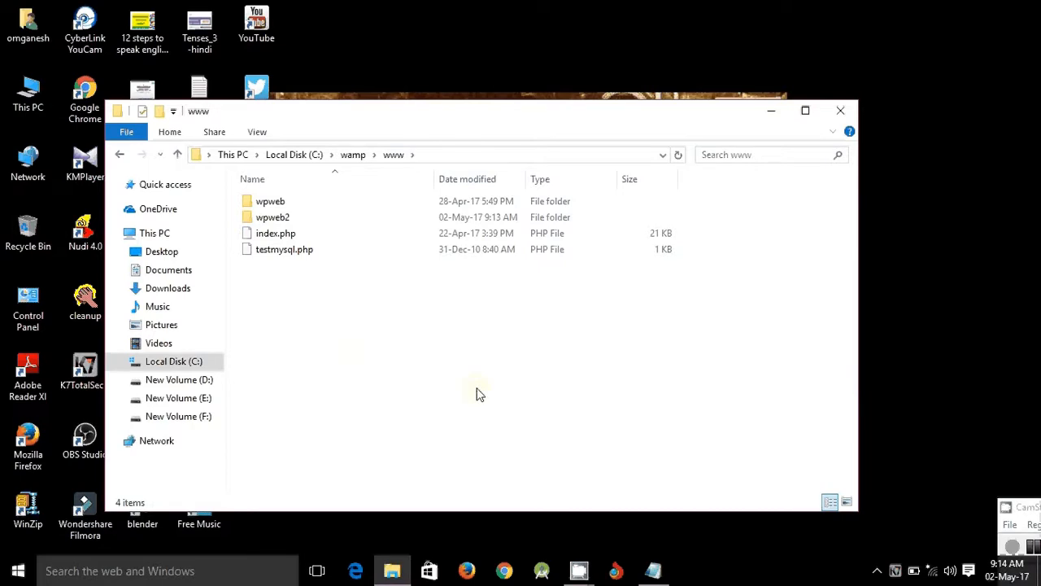
{"action": "left_click", "coordinate": [842, 111]}
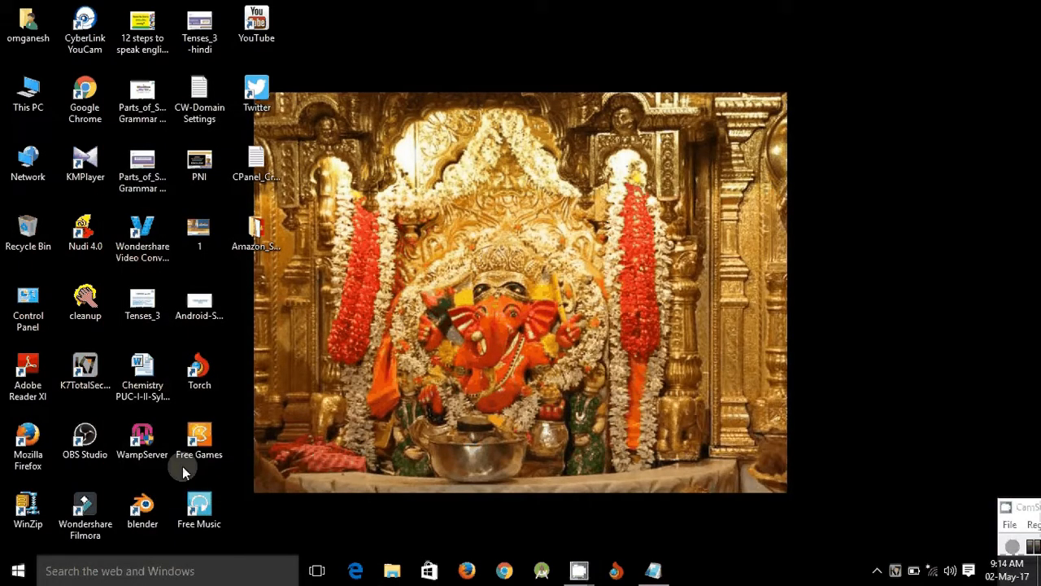
- Start WampServer with admin approval and load localhost in Chrome
{"action": "double_click", "coordinate": [141, 441]}
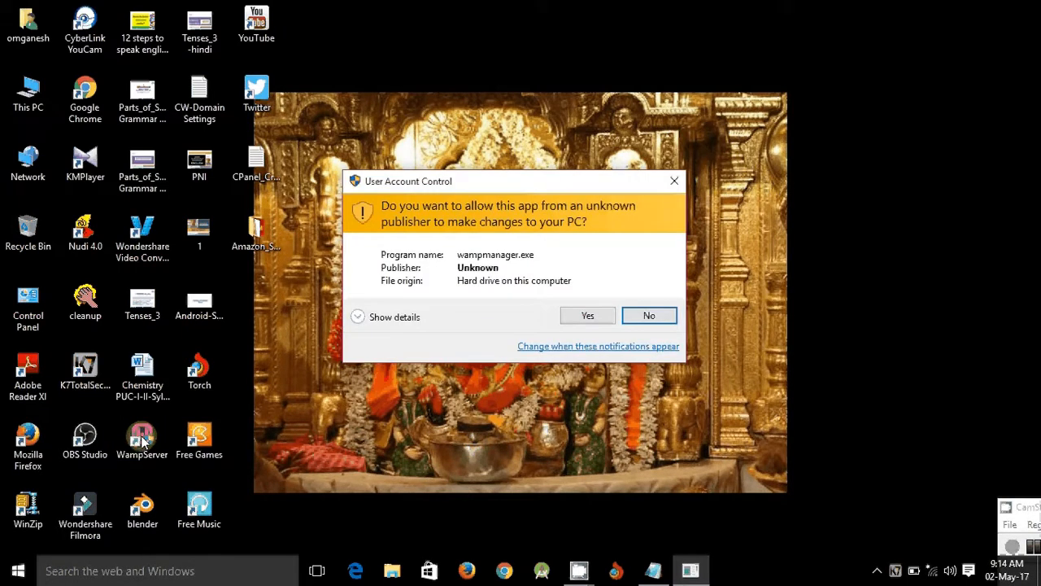
{"action": "left_click", "coordinate": [586, 317]}
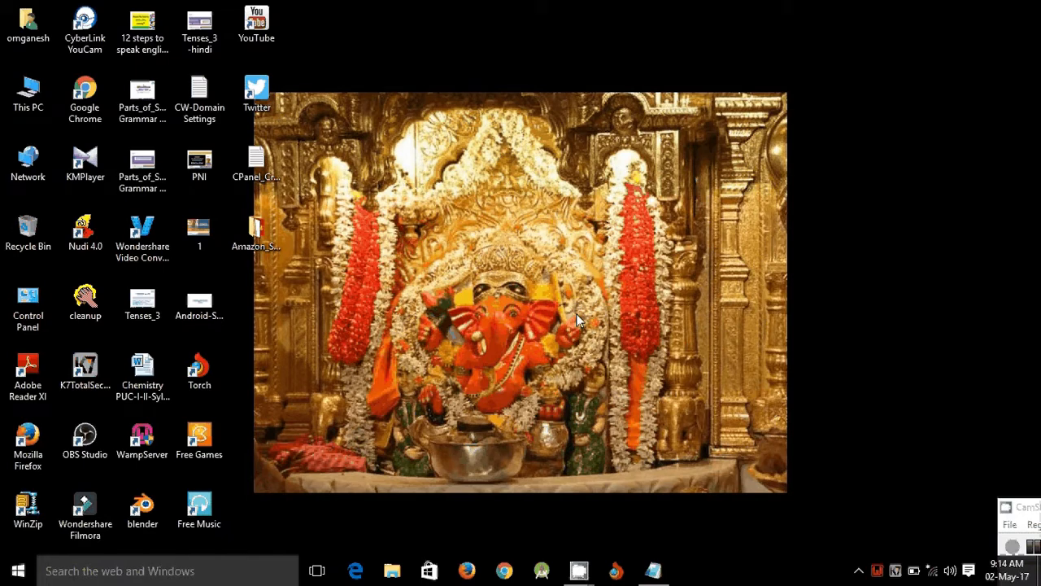
{"action": "left_click", "coordinate": [878, 572]}
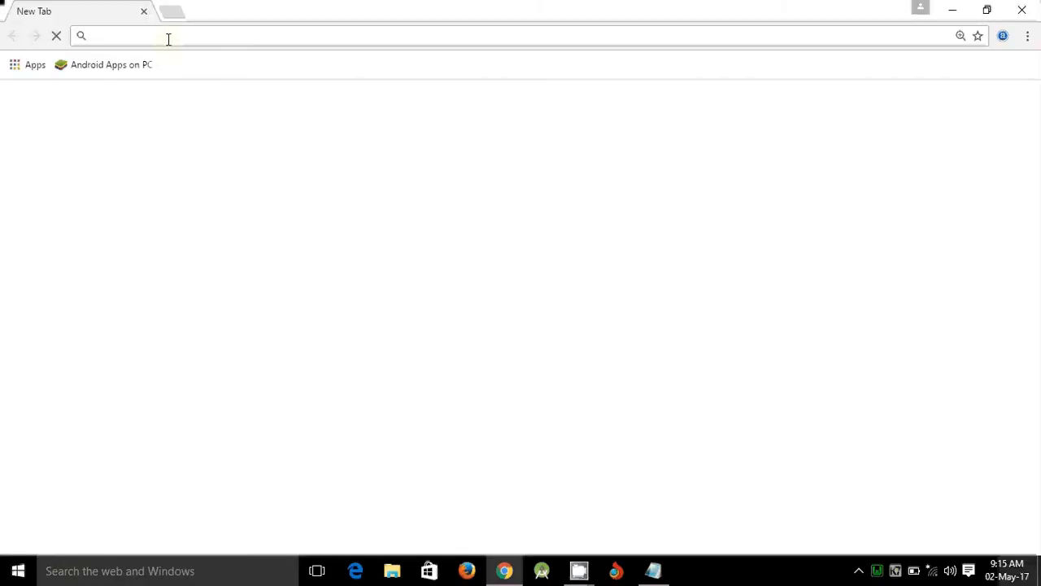
{"action": "type", "text": "localhost"}
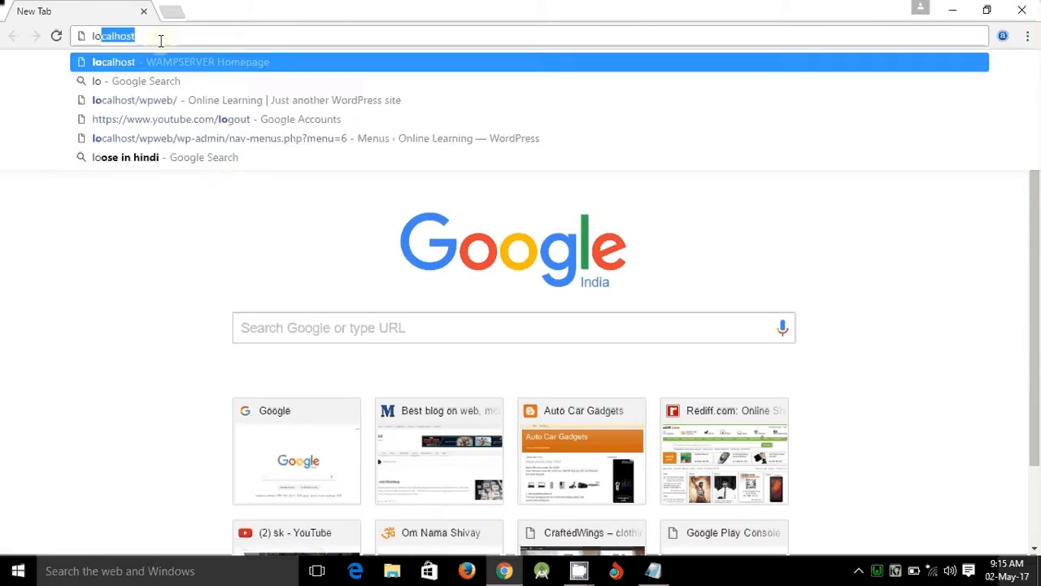
{"action": "key", "text": "Return"}
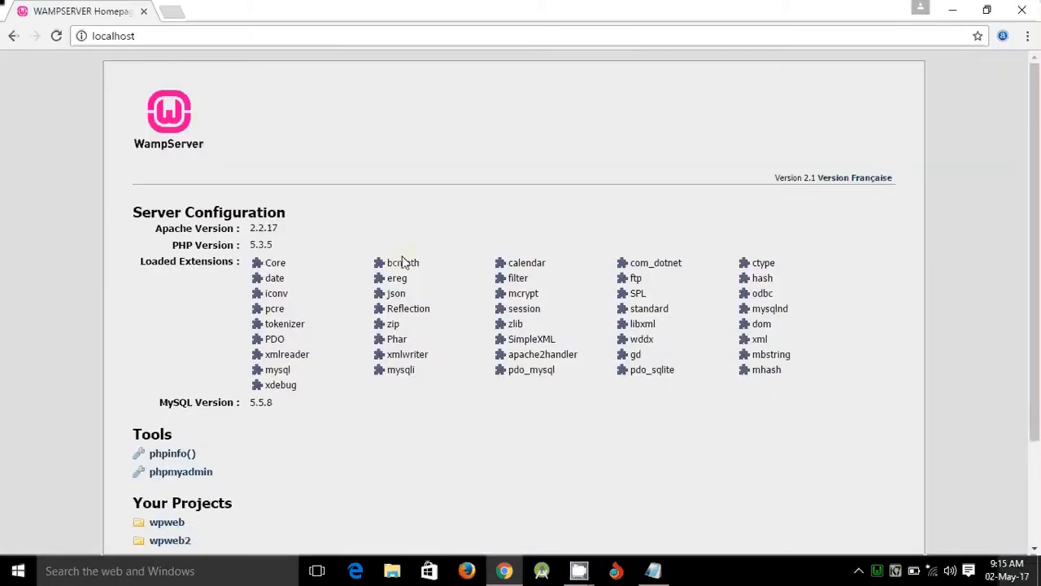
- Confirm wpweb2 is listed under Your Projects, then open phpMyAdmin from Tools
{"action": "scroll", "coordinate": [377, 366], "scroll_direction": "down", "scroll_amount": 1}
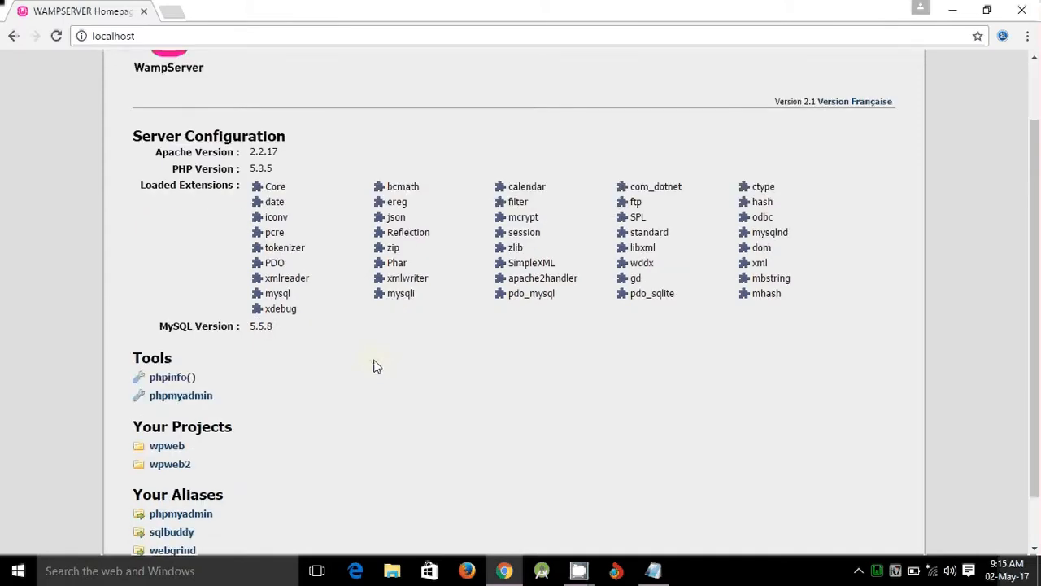
{"action": "scroll", "coordinate": [373, 366], "scroll_direction": "down", "scroll_amount": 1}
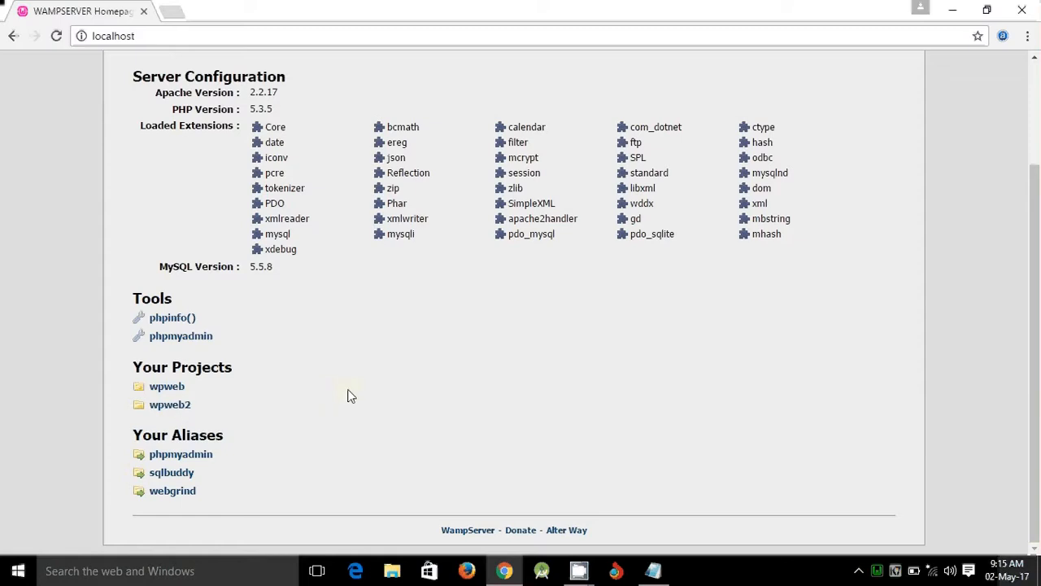
{"action": "scroll", "coordinate": [347, 396], "scroll_direction": "up", "scroll_amount": 1}
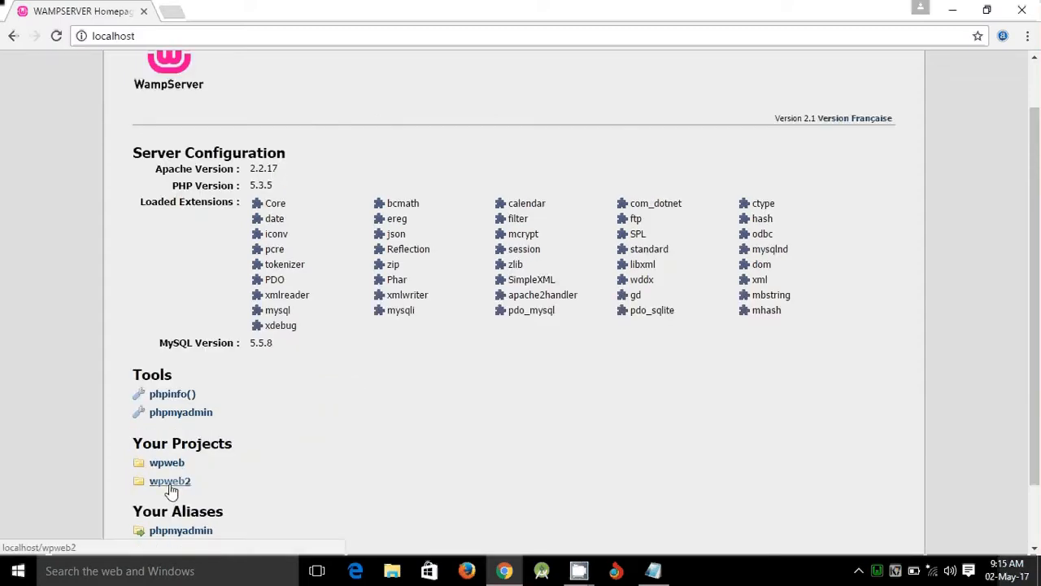
{"action": "left_click", "coordinate": [194, 421]}
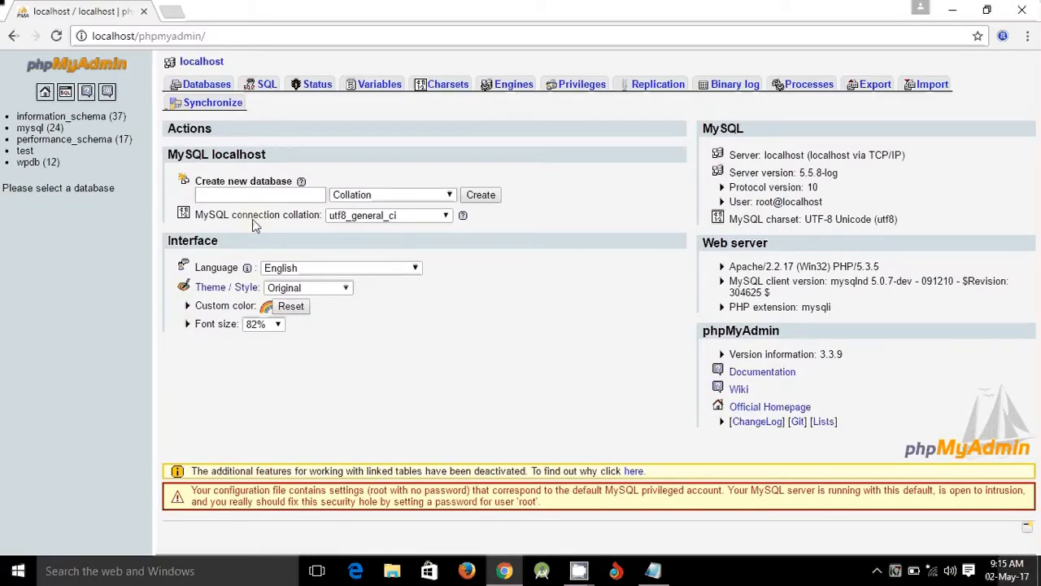
- Create a new phpMyAdmin database named wpweb2
{"action": "left_click", "coordinate": [229, 193]}
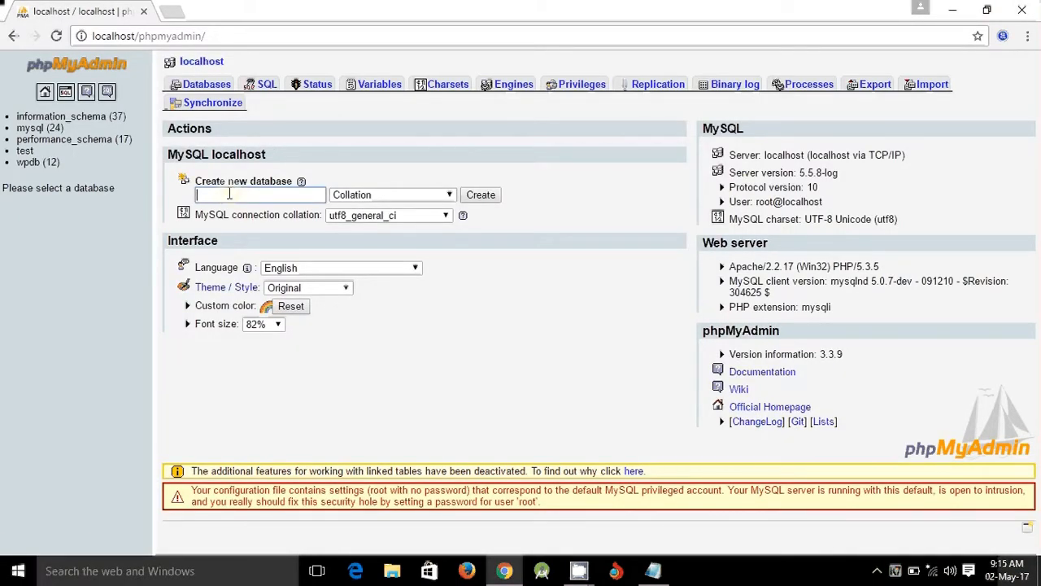
{"action": "type", "text": "wp"}
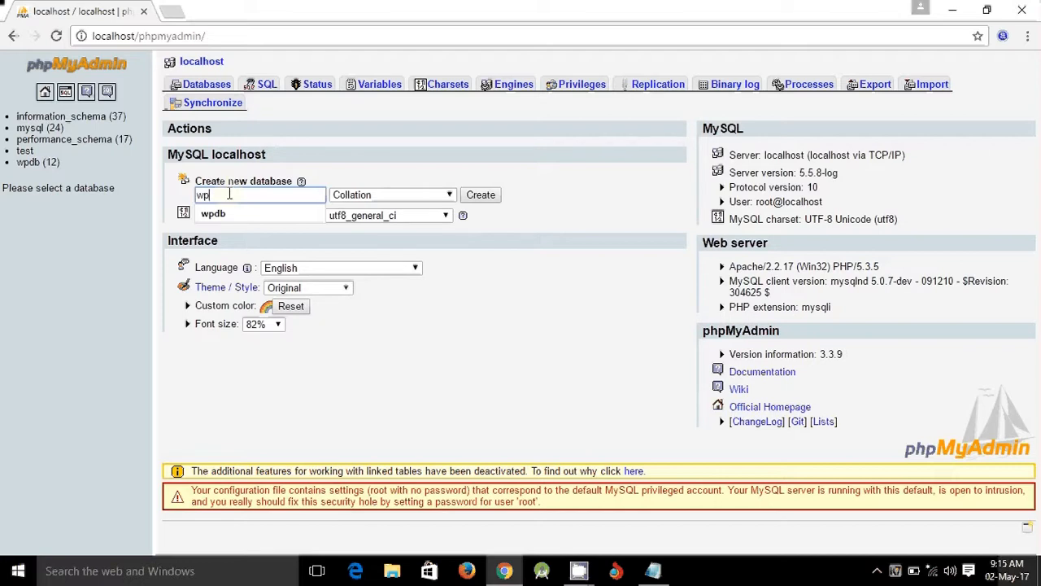
{"action": "type", "text": "web"}
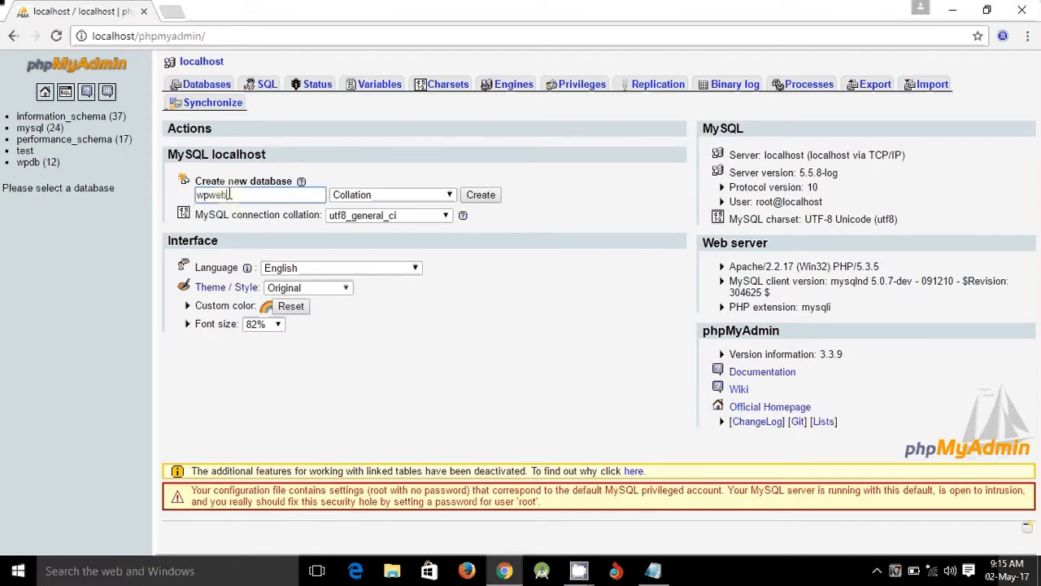
{"action": "type", "text": "2"}
{"action": "left_click", "coordinate": [483, 201]}
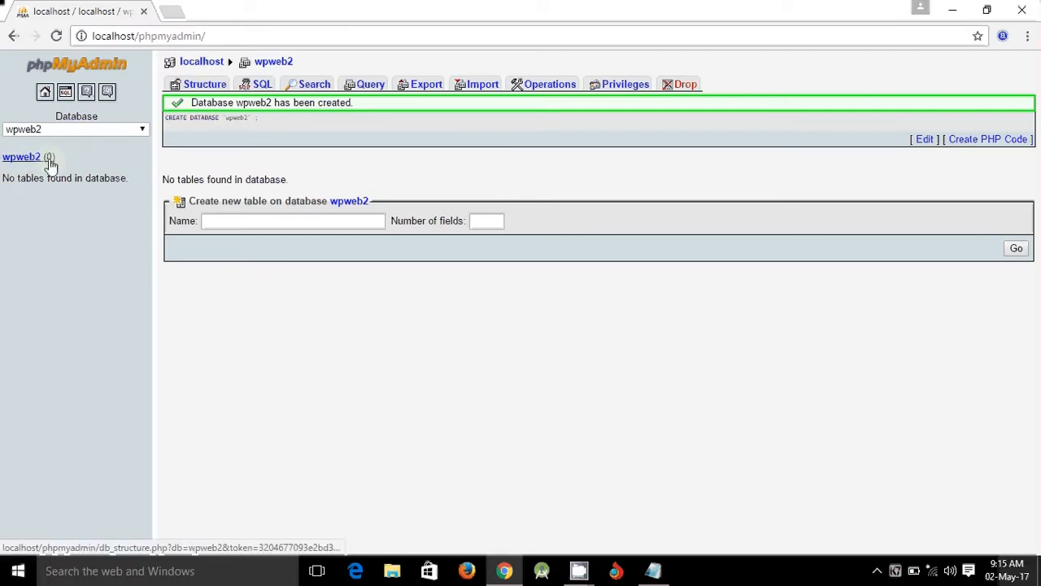
- Return to the localhost homepage by removing phpmyadmin/ from the address
{"action": "left_click", "coordinate": [139, 35]}
{"action": "left_click_drag", "start_coordinate": [153, 36], "coordinate": [272, 28]}
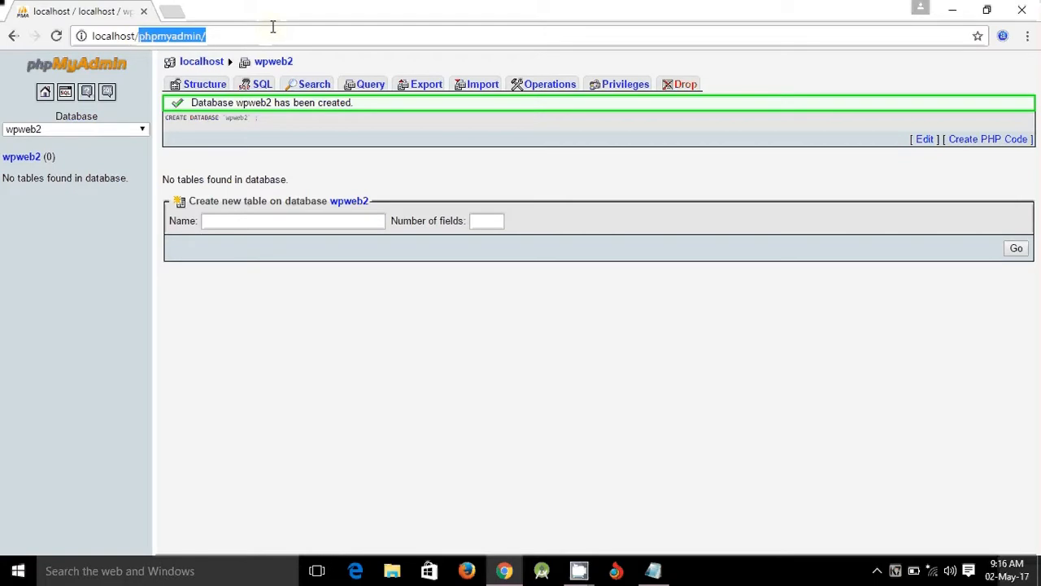
{"action": "key", "text": "BackSpace"}
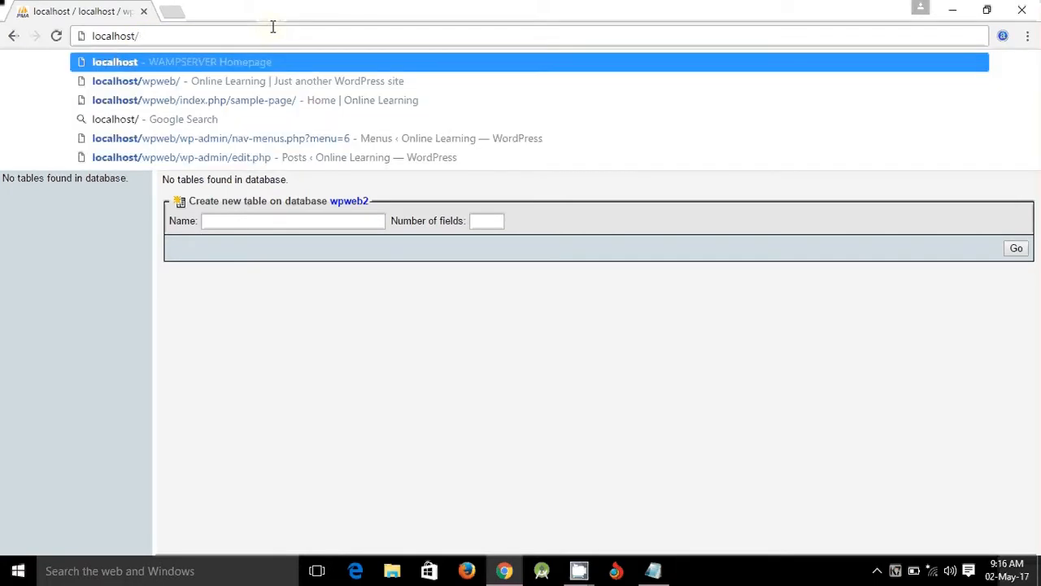
{"action": "key", "text": "Return"}
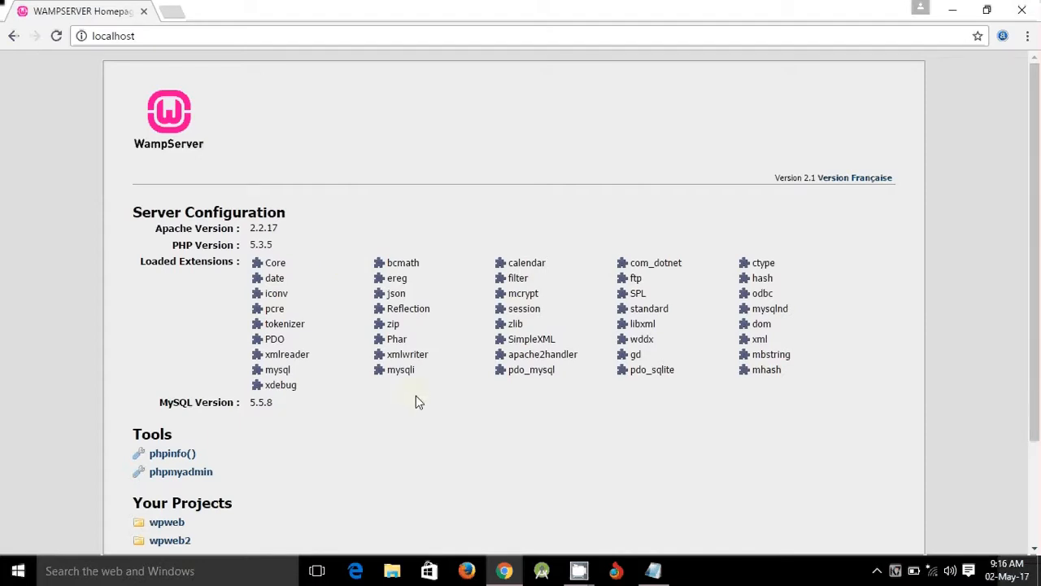
- Open the wpweb2 project from Your Projects
{"action": "scroll", "coordinate": [415, 402], "scroll_direction": "down", "scroll_amount": 3}
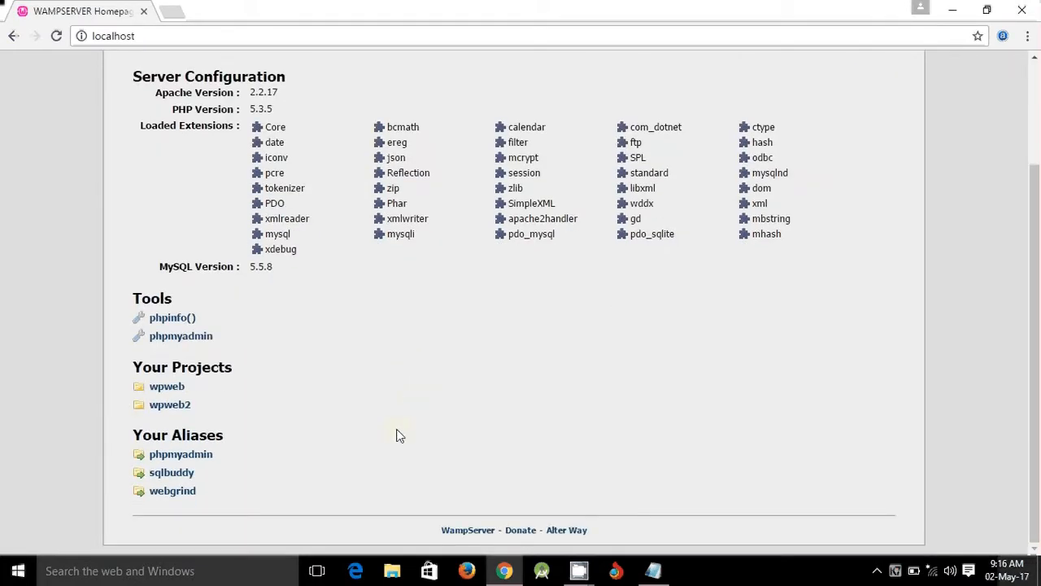
{"action": "scroll", "coordinate": [396, 435], "scroll_direction": "up", "scroll_amount": 3}
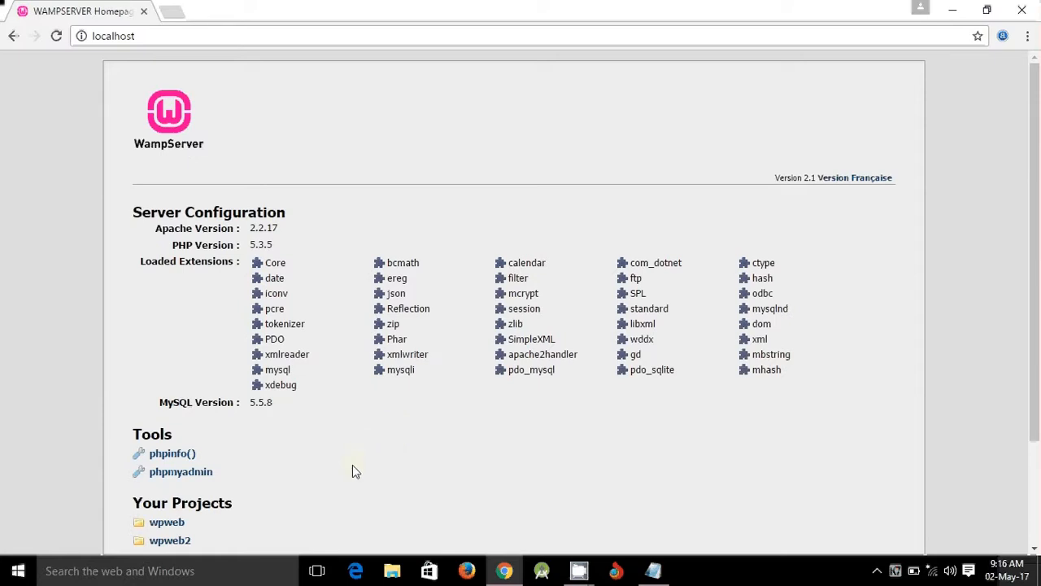
{"action": "scroll", "coordinate": [283, 482], "scroll_direction": "down", "scroll_amount": 1}
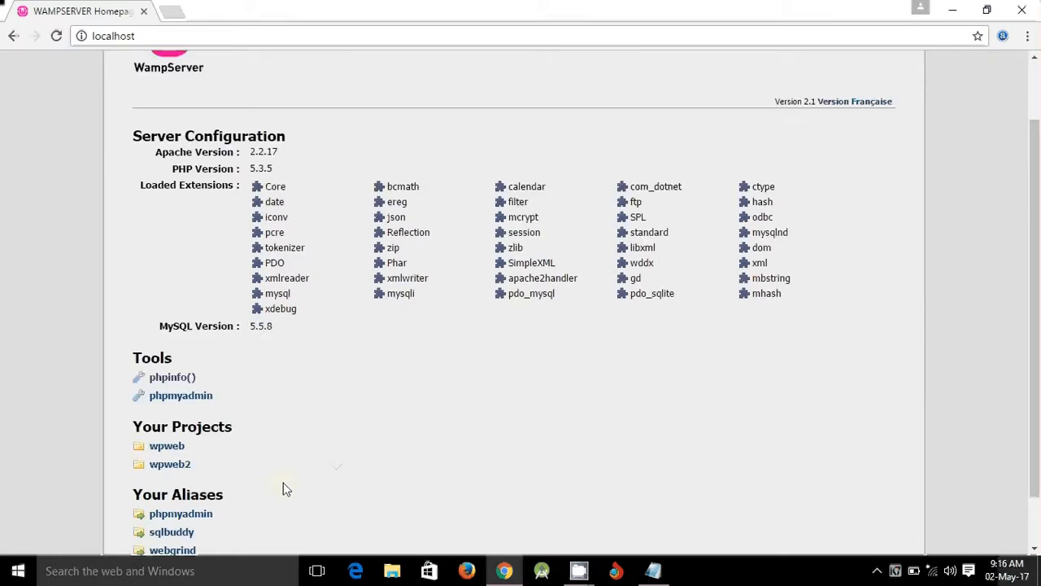
{"action": "left_click", "coordinate": [173, 470]}
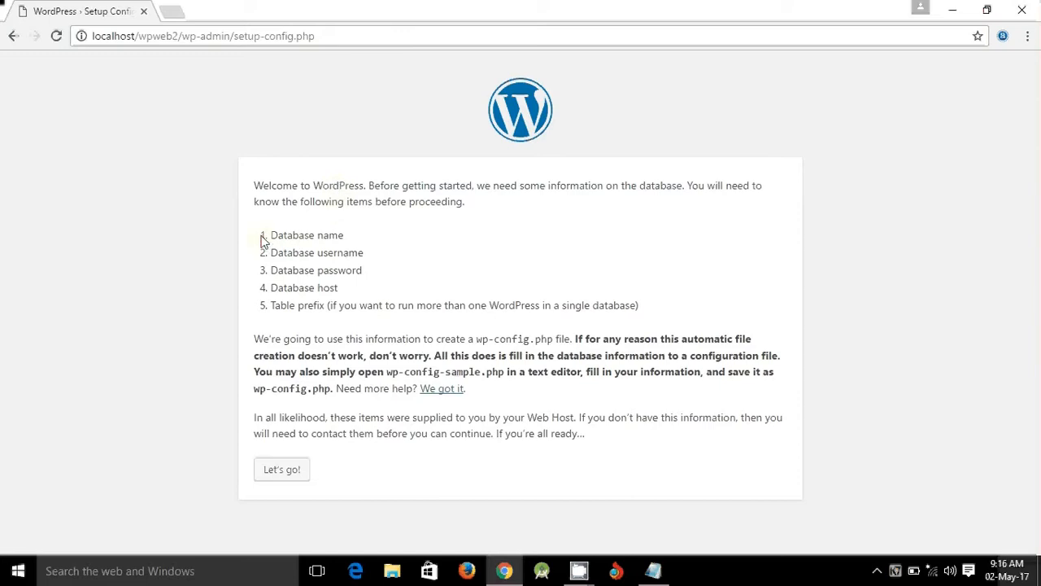
- Review the required database details, then start setup with Let's go!
{"action": "left_click_drag", "start_coordinate": [264, 235], "coordinate": [363, 235]}
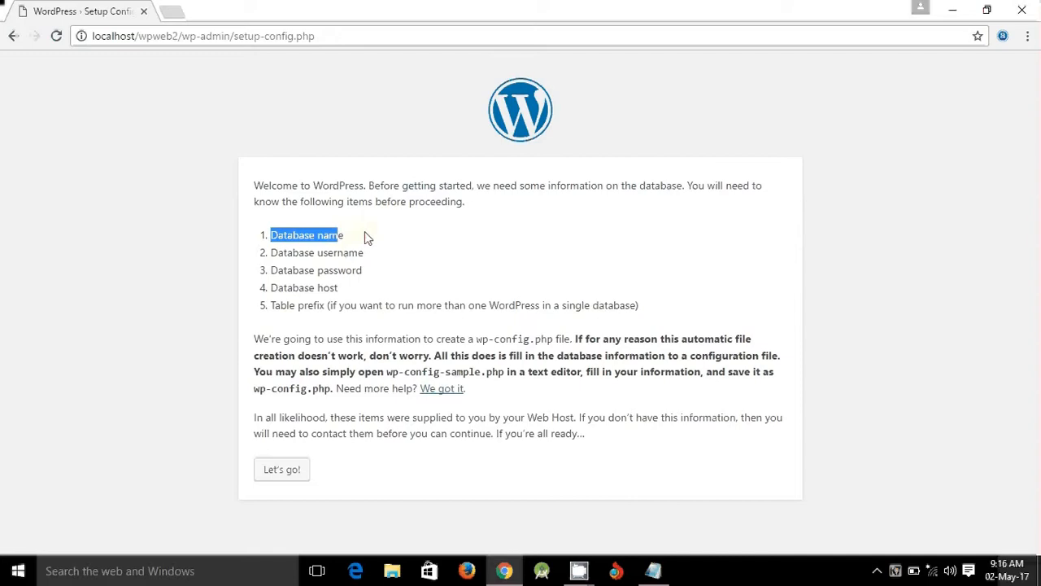
{"action": "left_click", "coordinate": [365, 237]}
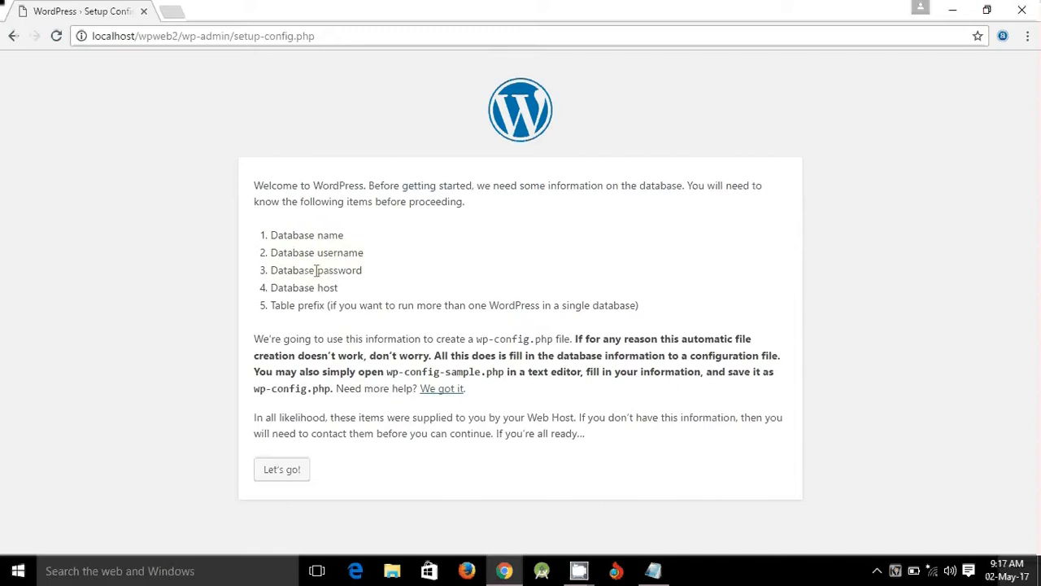
{"action": "left_click", "coordinate": [286, 472]}
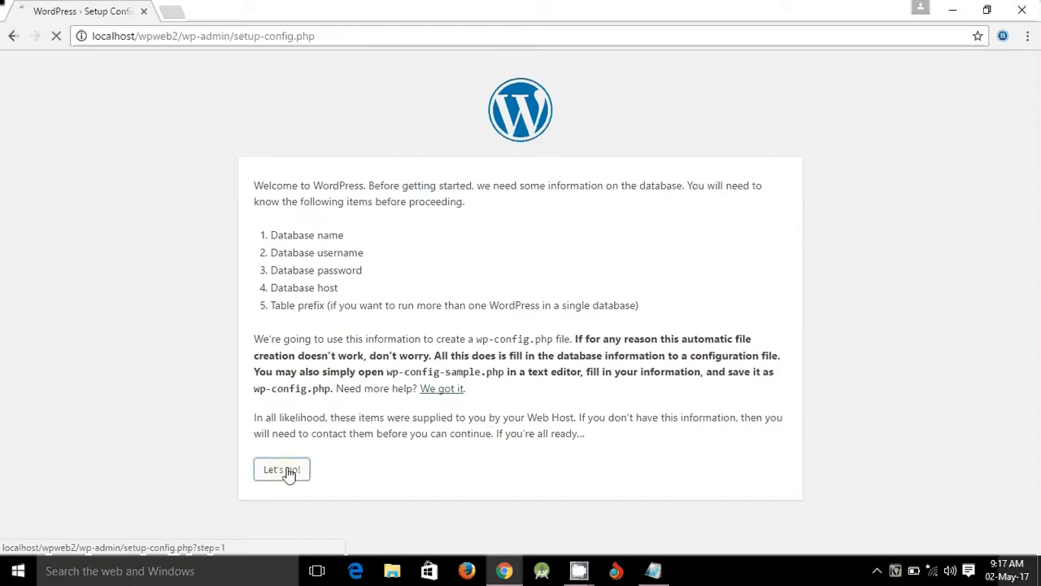
- Enter database name wpweb2 and username root, leaving the password blank
{"action": "left_click_drag", "start_coordinate": [458, 226], "coordinate": [347, 235]}
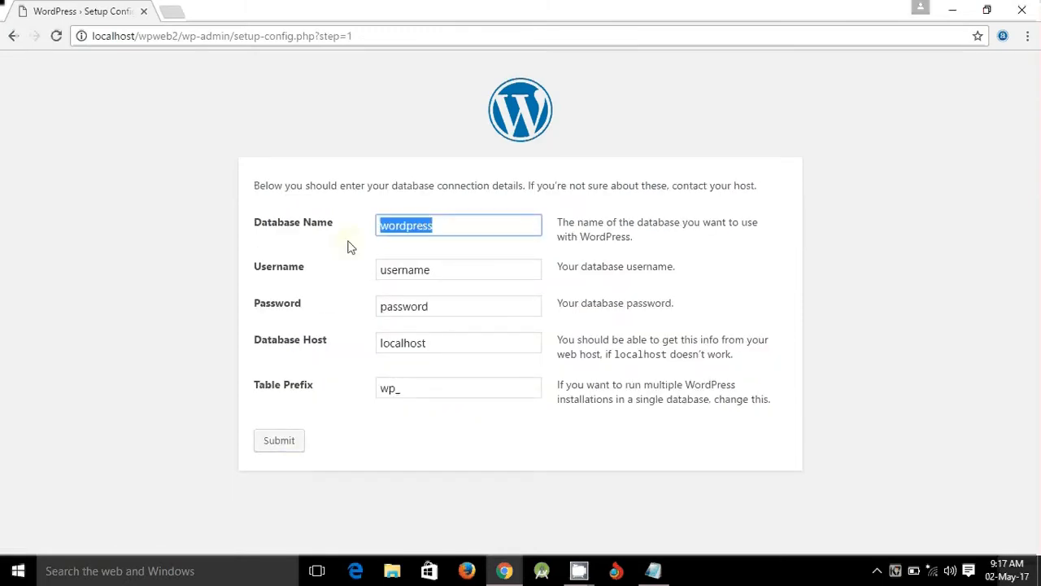
{"action": "type", "text": "wp"}
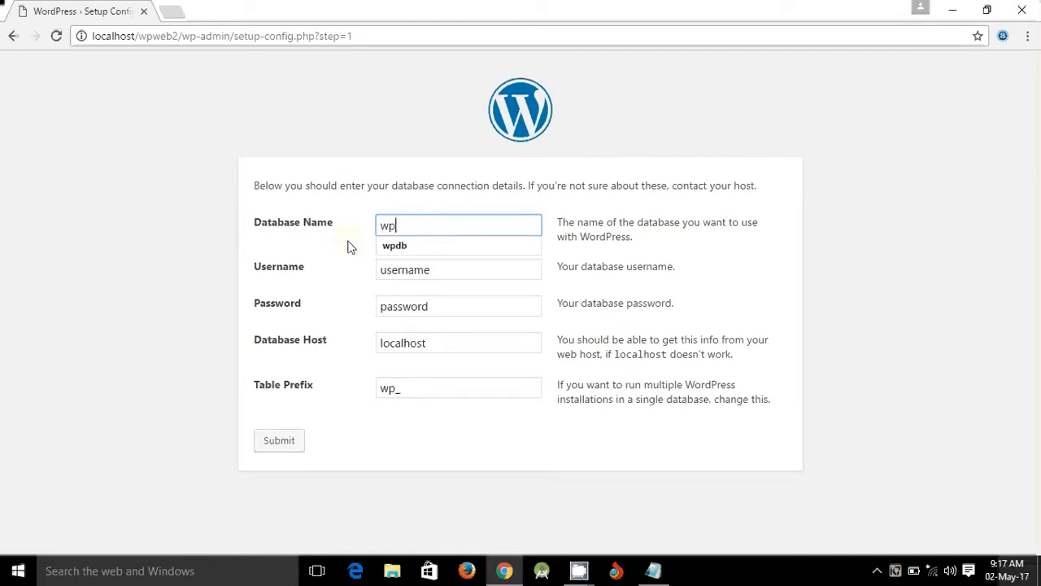
{"action": "type", "text": "web2"}
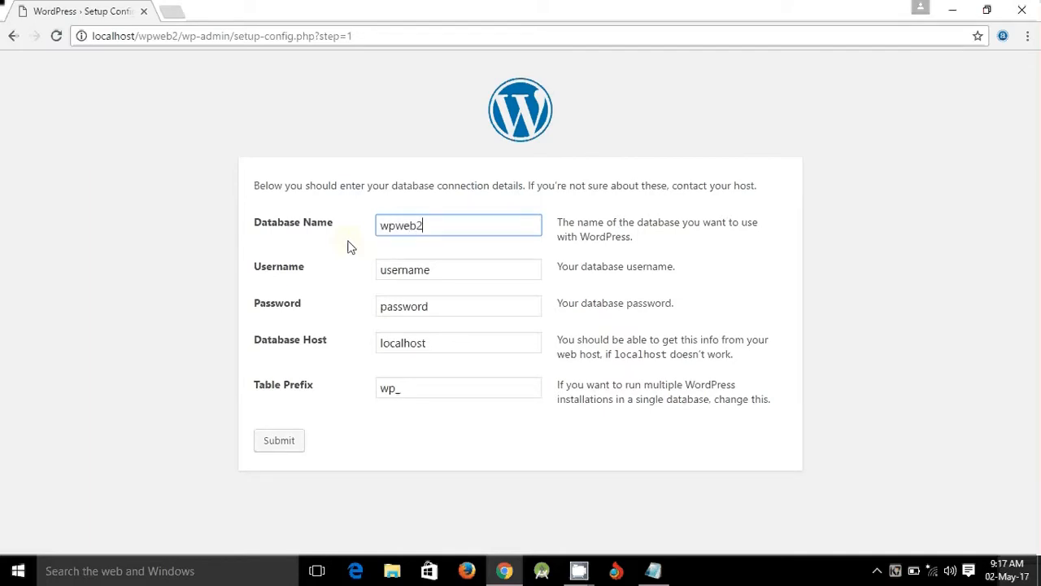
{"action": "left_click_drag", "start_coordinate": [446, 274], "coordinate": [379, 269]}
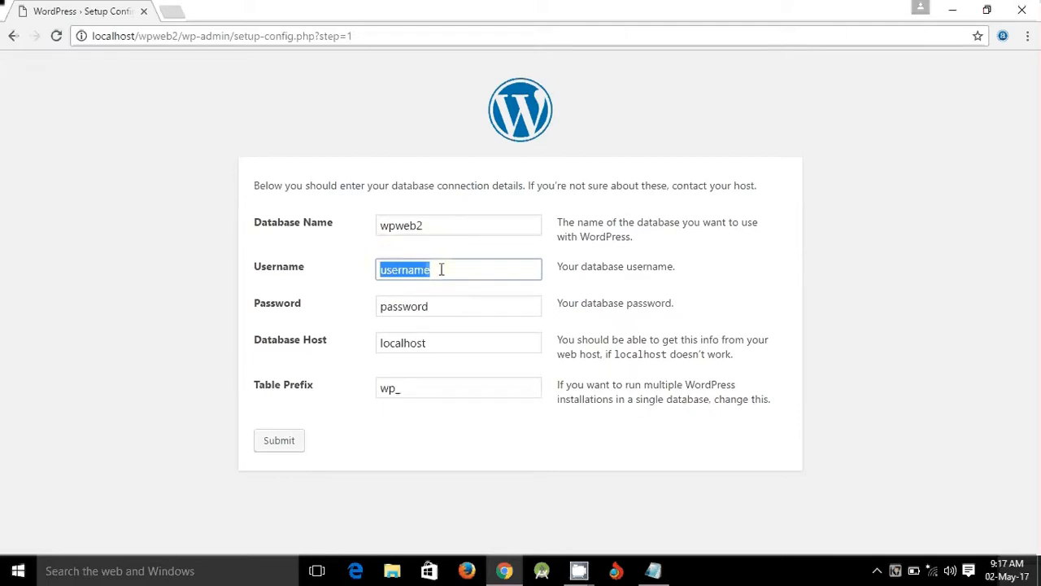
{"action": "type", "text": "root"}
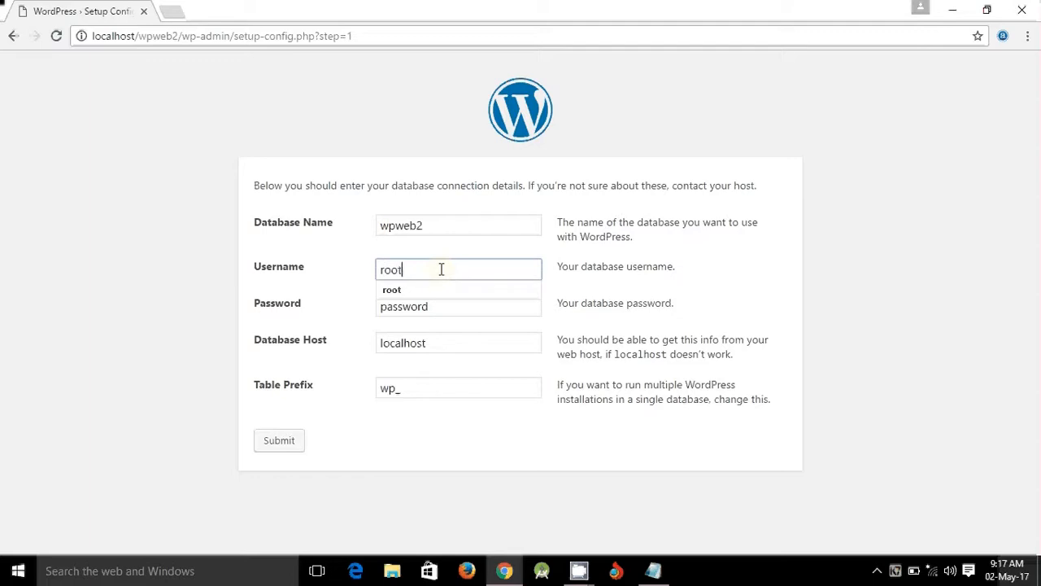
{"action": "left_click", "coordinate": [395, 290]}
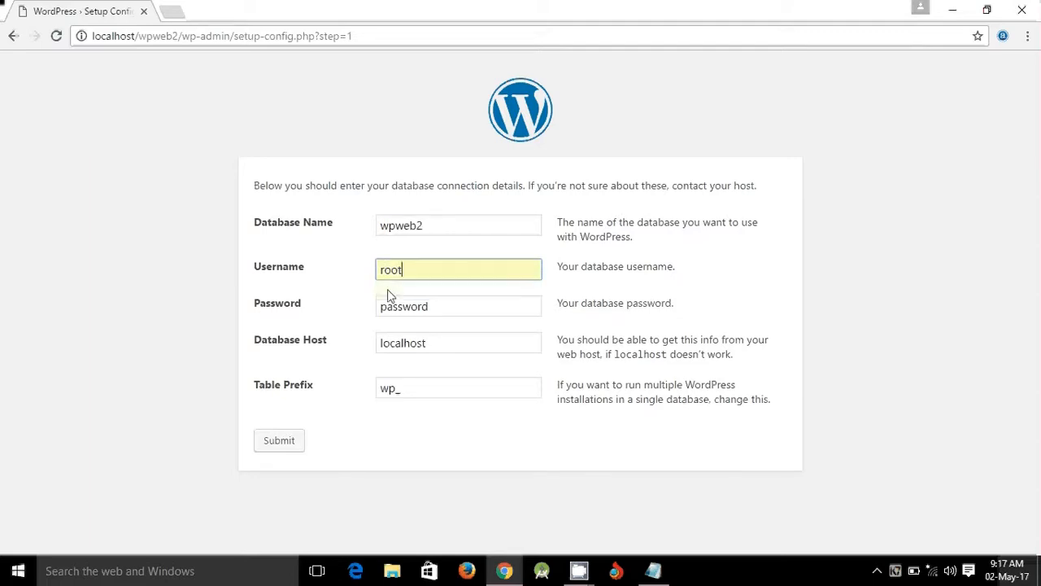
{"action": "left_click", "coordinate": [432, 306]}
{"action": "left_click_drag", "start_coordinate": [432, 305], "coordinate": [362, 314]}
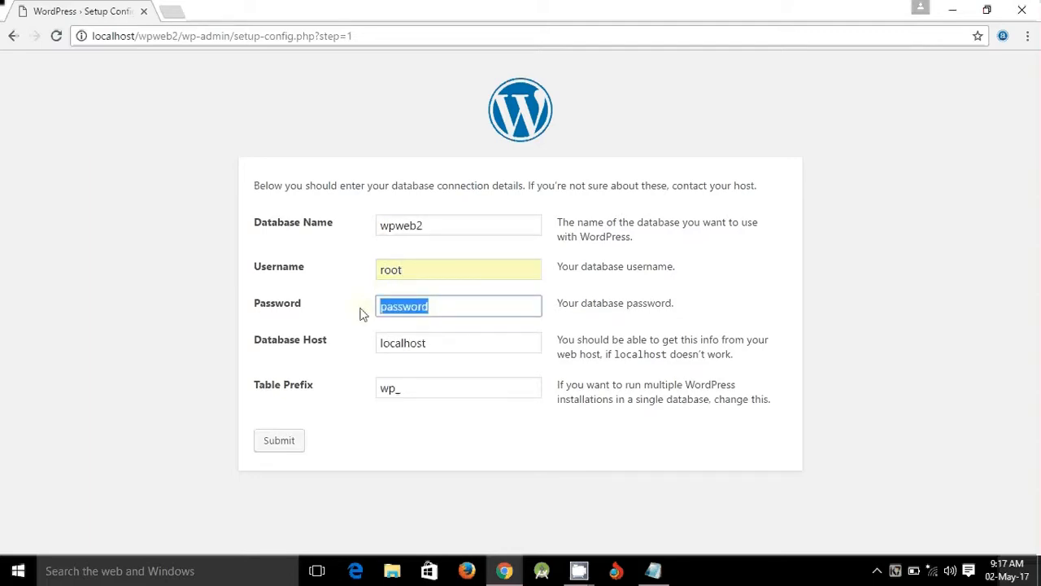
{"action": "key", "text": "BackSpace"}
- Recheck the entries, keep host localhost and prefix wp_, and submit
{"action": "left_click", "coordinate": [440, 222]}
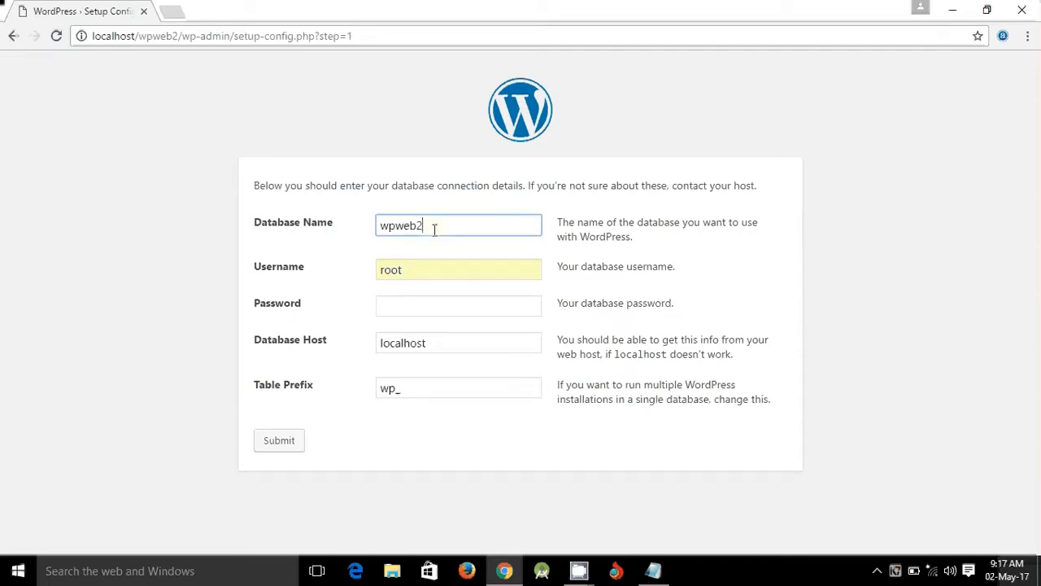
{"action": "left_click", "coordinate": [419, 269]}
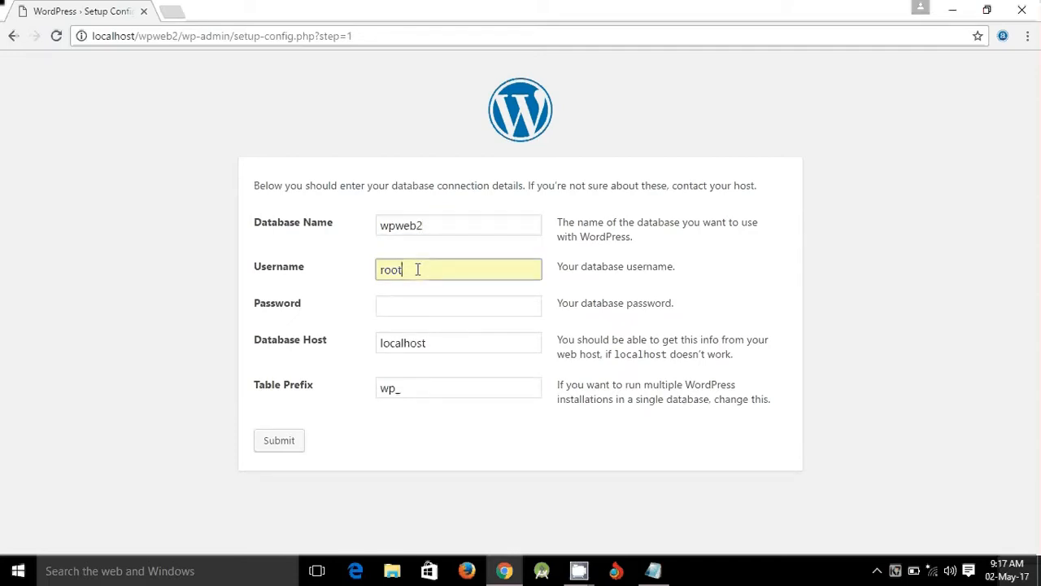
{"action": "left_click", "coordinate": [414, 303]}
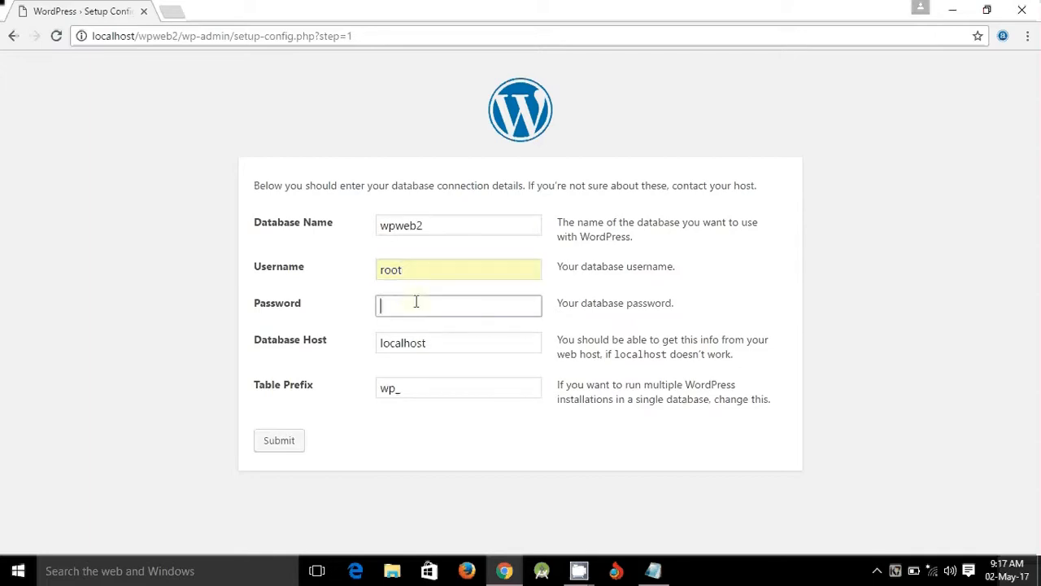
{"action": "left_click", "coordinate": [444, 342]}
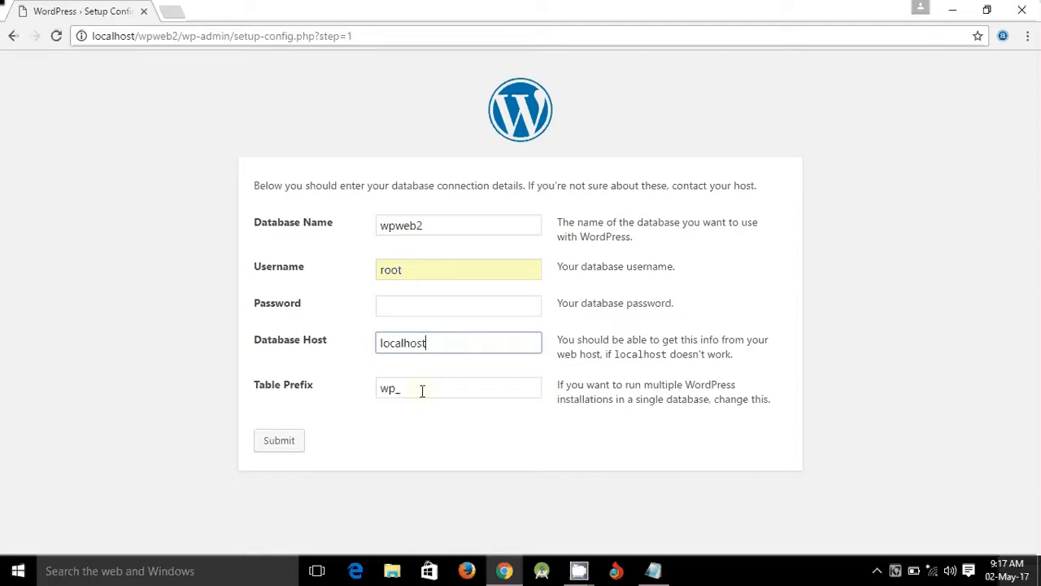
{"action": "left_click", "coordinate": [433, 225]}
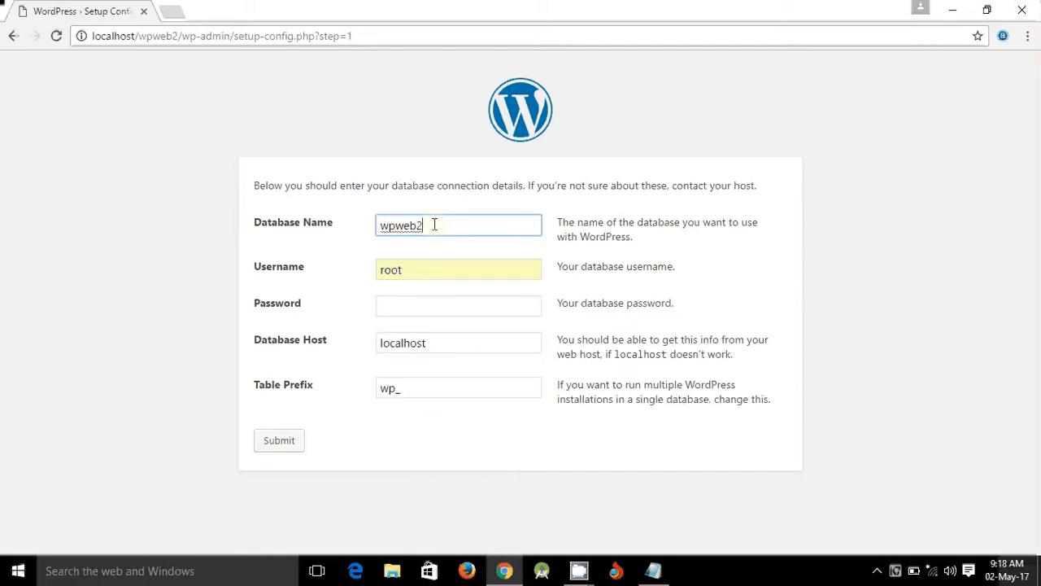
{"action": "left_click", "coordinate": [423, 270]}
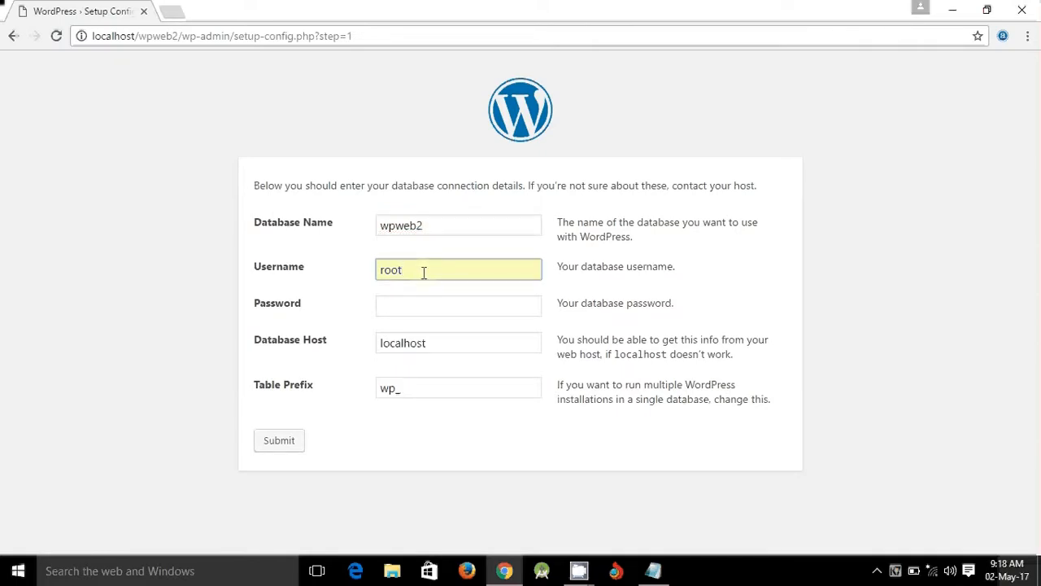
{"action": "left_click", "coordinate": [420, 308]}
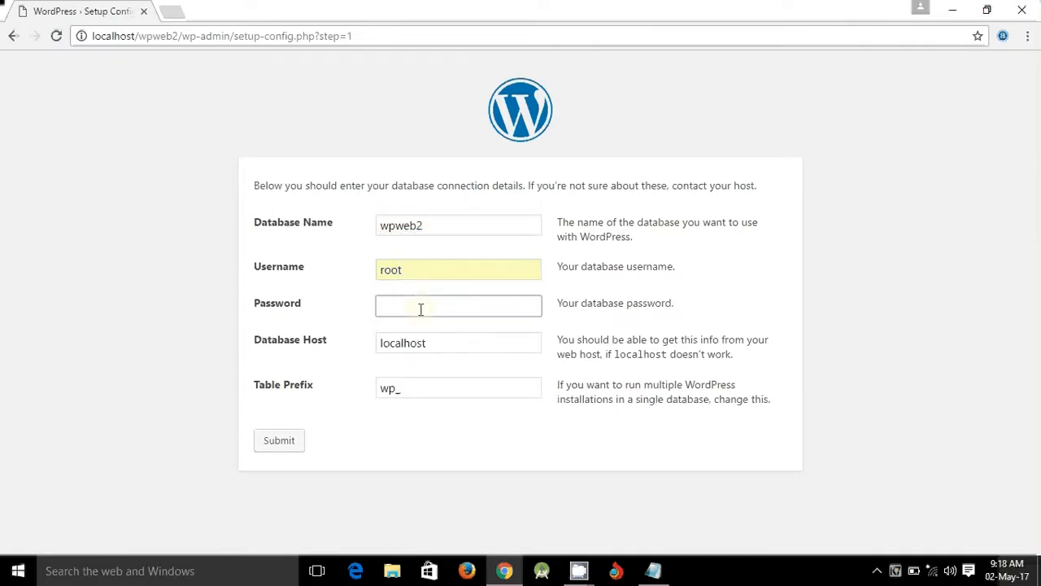
{"action": "left_click", "coordinate": [279, 442]}
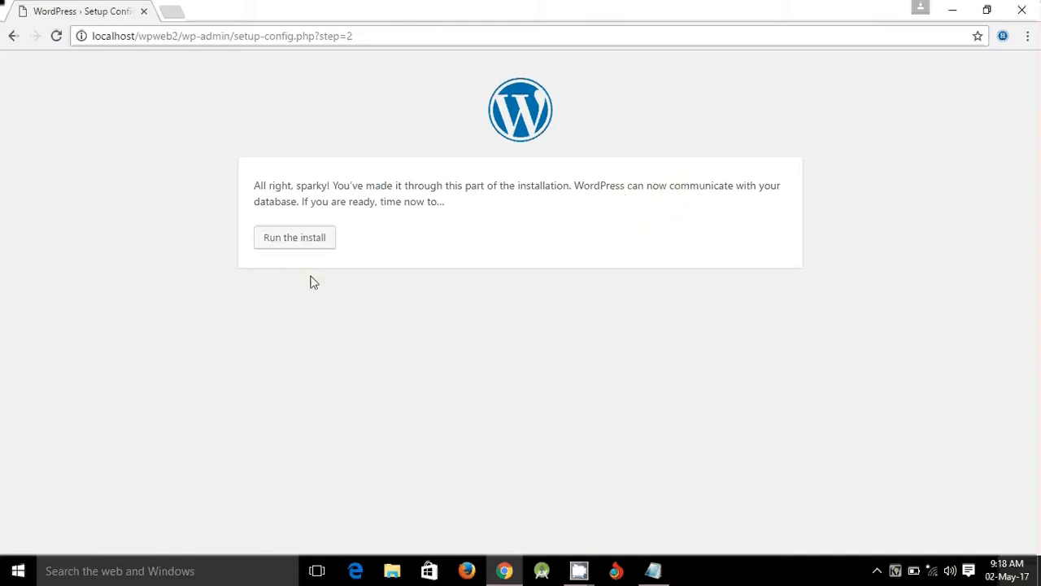
- Launch the WordPress installation from the 'All right, sparky!' page
{"action": "left_click", "coordinate": [301, 244]}
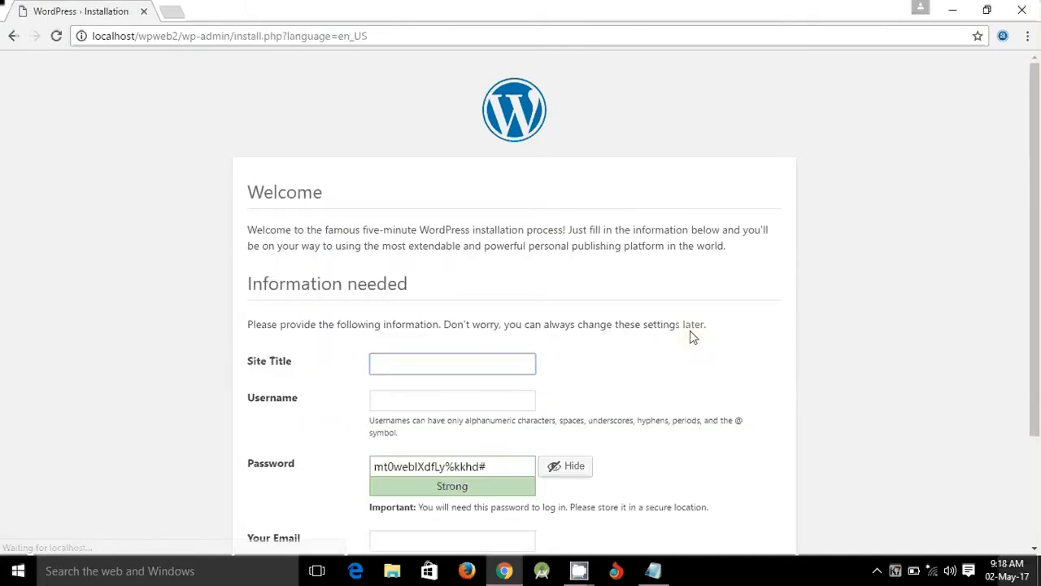
- Enter Site Title 'online edu' and Username 'admin', then select the generated password
{"action": "scroll", "coordinate": [504, 366], "scroll_direction": "down", "scroll_amount": 2}
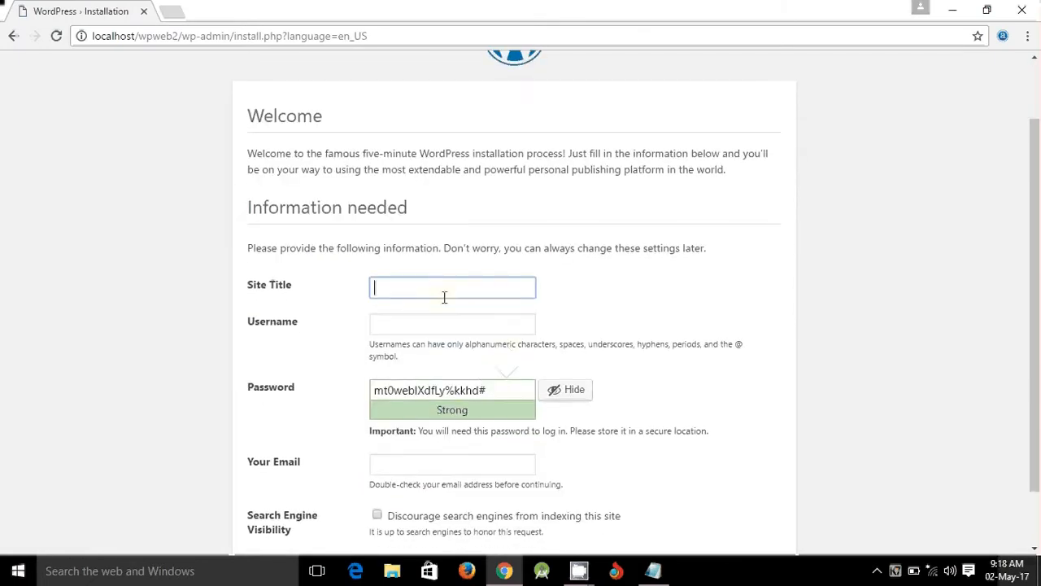
{"action": "type", "text": "online edu"}
{"action": "left_click", "coordinate": [394, 326]}
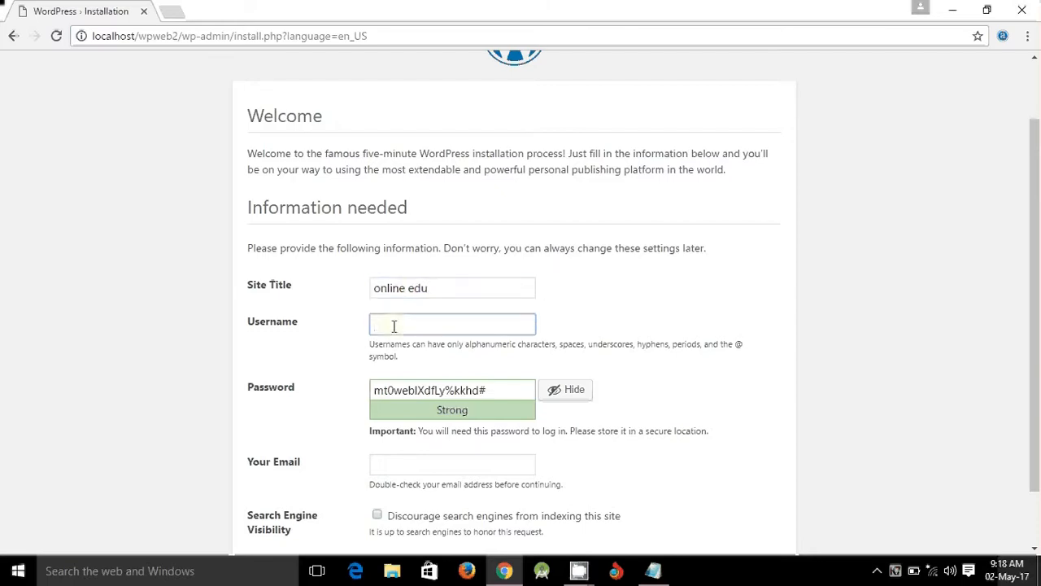
{"action": "type", "text": "admin"}
{"action": "left_click_drag", "start_coordinate": [488, 390], "coordinate": [374, 390]}
{"action": "scroll", "coordinate": [815, 329], "scroll_direction": "up", "scroll_amount": 1}
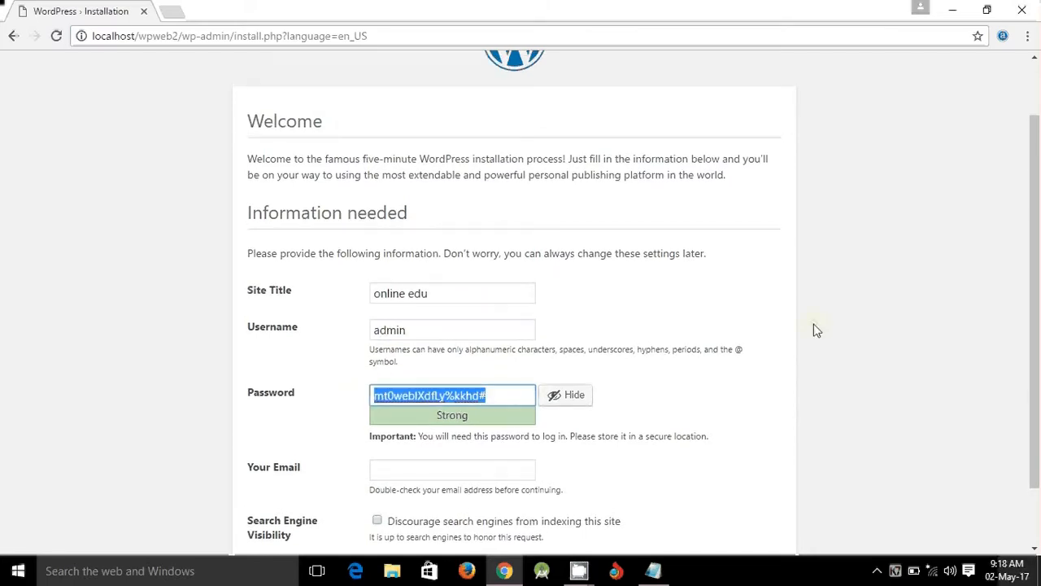
{"action": "scroll", "coordinate": [812, 322], "scroll_direction": "down", "scroll_amount": 1}
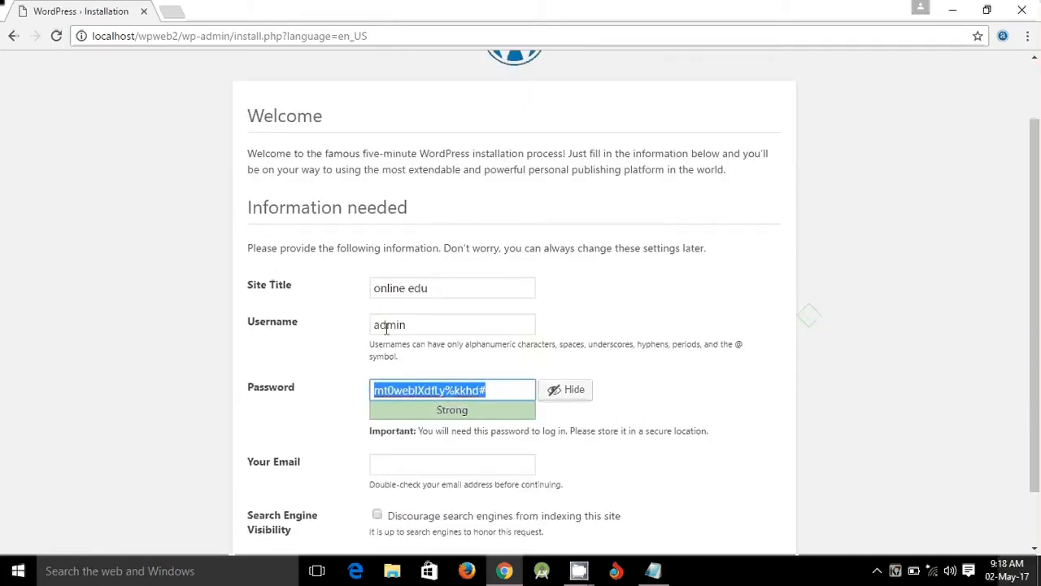
{"action": "scroll", "coordinate": [431, 322], "scroll_direction": "down", "scroll_amount": 1}
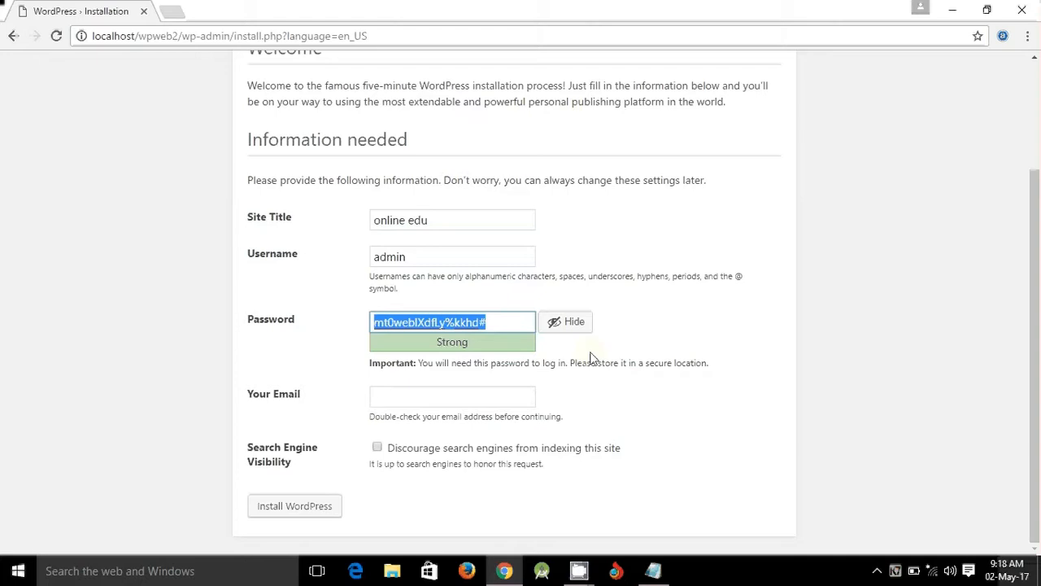
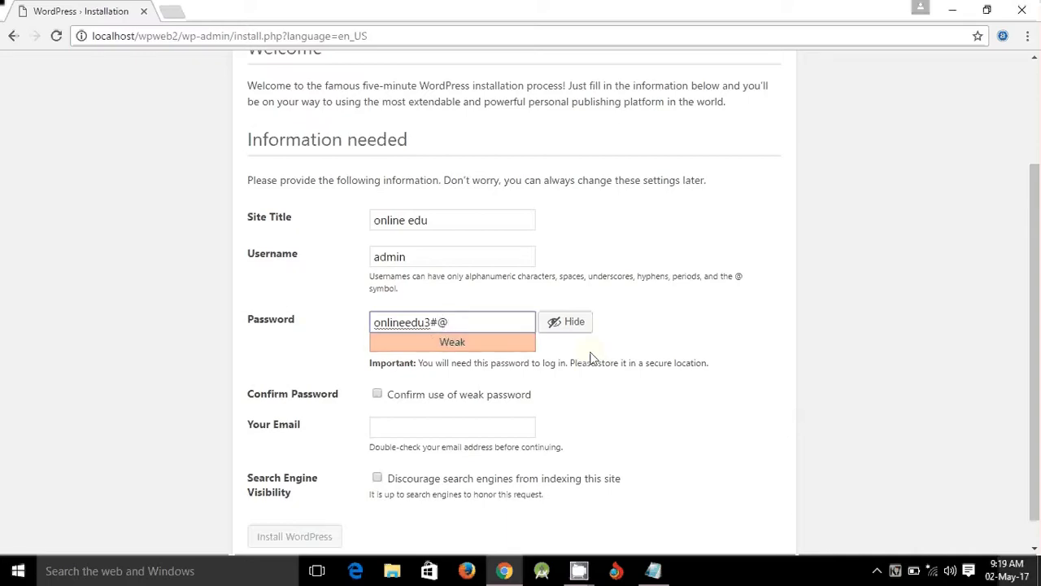
- Replace the generated password with a custom site password and select it
{"action": "key", "text": "shift+Left"}
{"action": "key", "text": "shift+Left"}
{"action": "key", "text": "ctrl+a"}
{"action": "key", "text": "ctrl+c"}
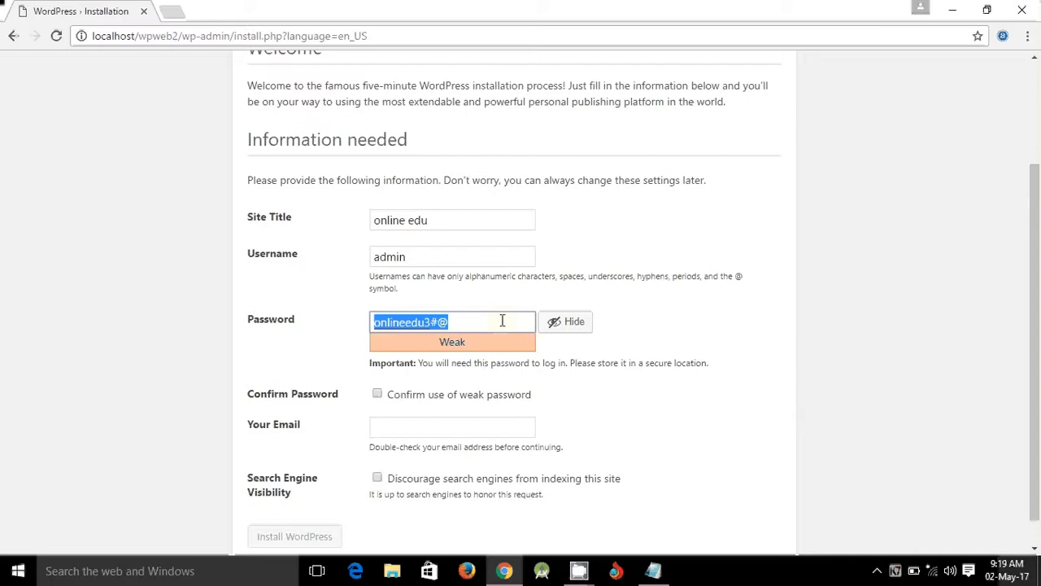
- Record the password and the username 'admin' in the Notepad notes below wordpress.org
{"action": "left_click", "coordinate": [653, 570]}
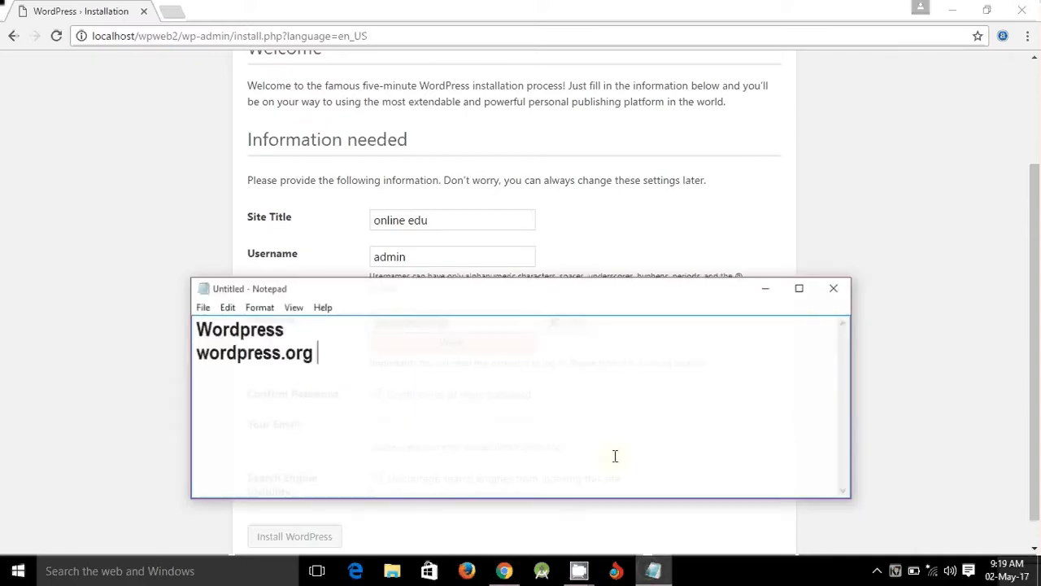
{"action": "key", "text": "Return"}
{"action": "key", "text": "Return"}
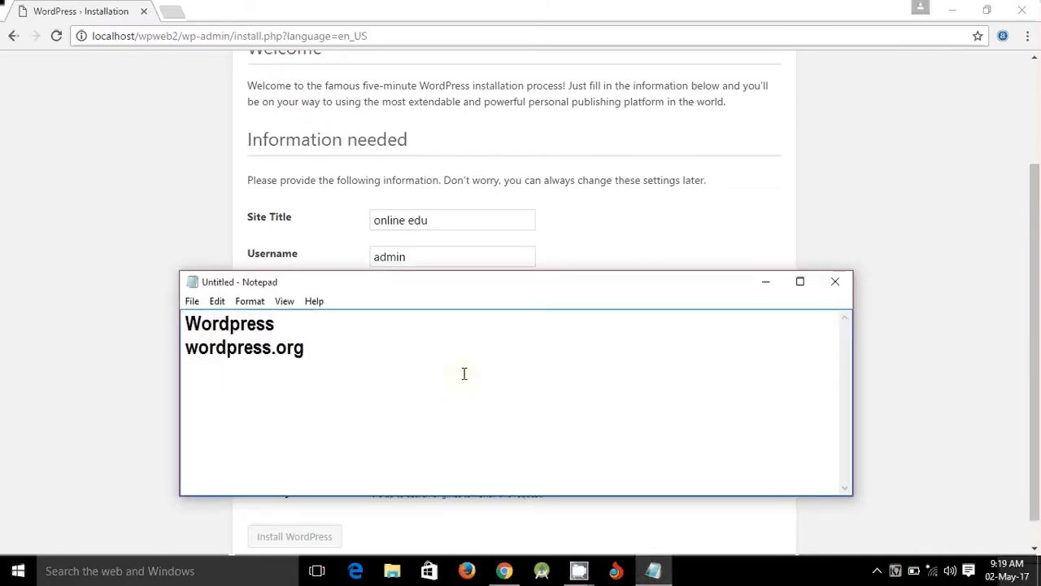
{"action": "key", "text": "ctrl+v"}
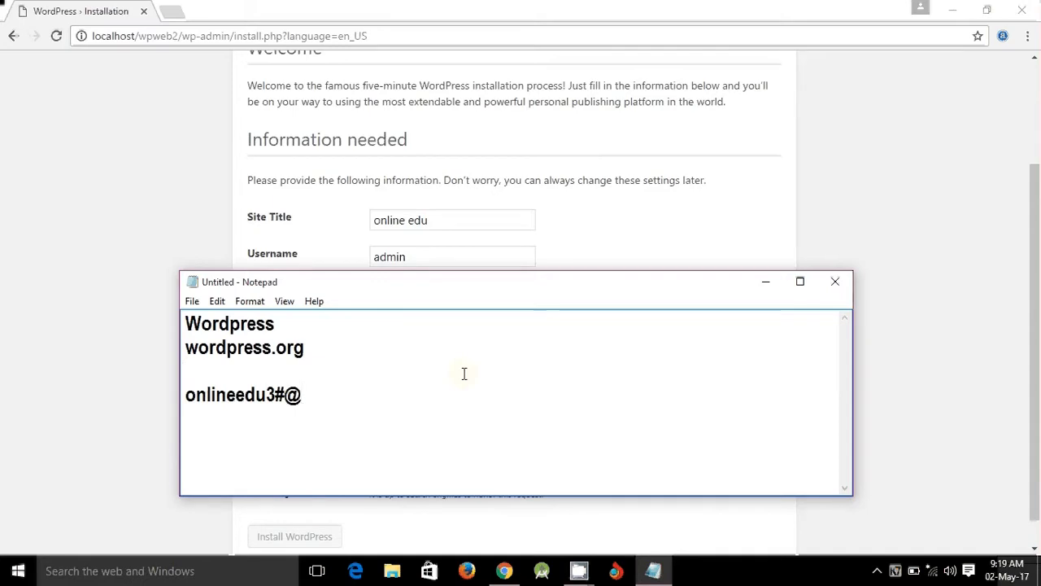
{"action": "type", "text": "admin"}
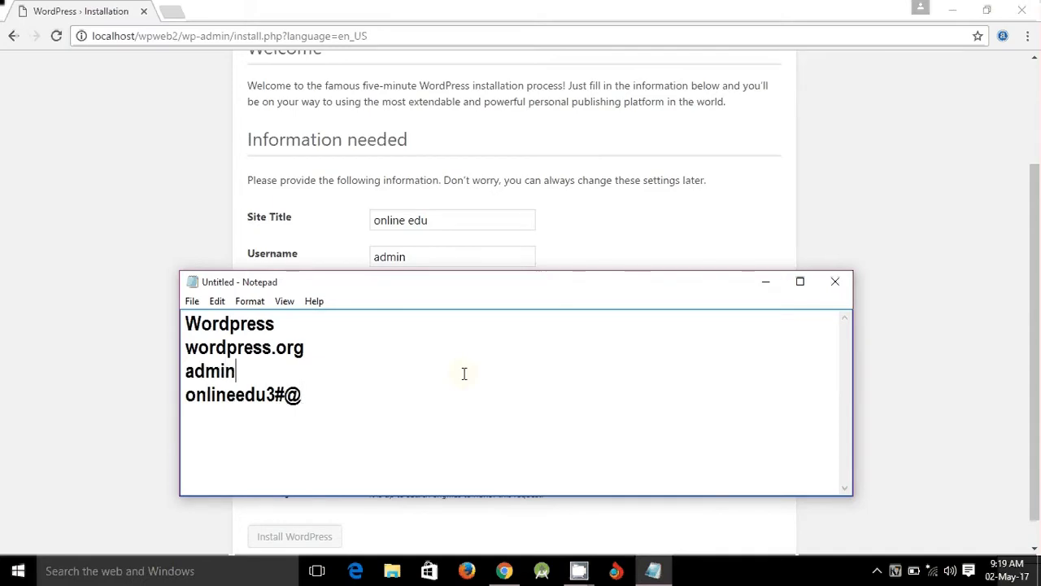
{"action": "left_click_drag", "start_coordinate": [303, 396], "coordinate": [212, 395]}
- Confirm the weak password, fill in the saved admin e-mail, and install WordPress
{"action": "left_click", "coordinate": [769, 287]}
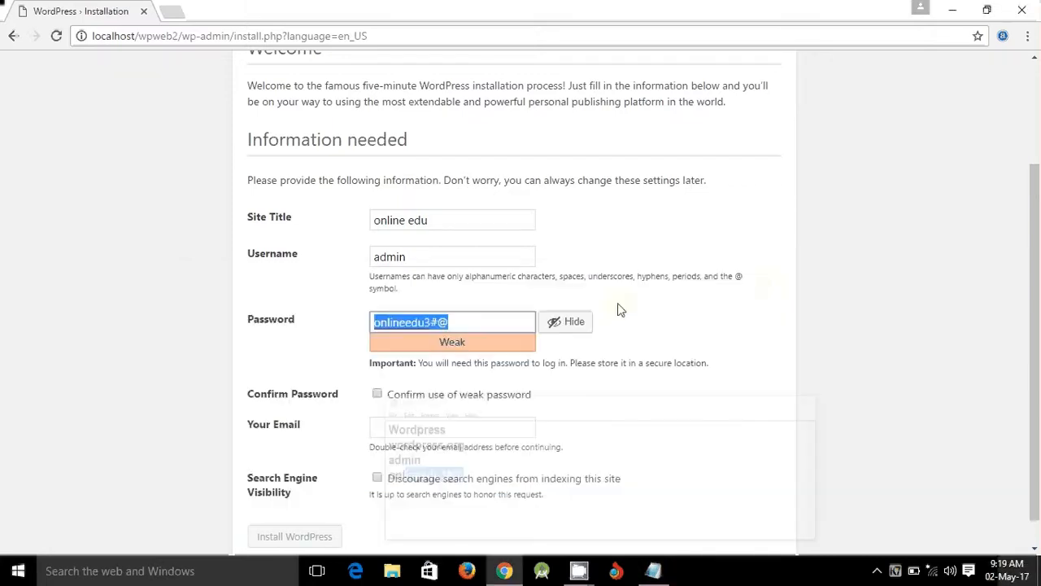
{"action": "left_click", "coordinate": [463, 326]}
{"action": "scroll", "coordinate": [773, 368], "scroll_direction": "down", "scroll_amount": 1}
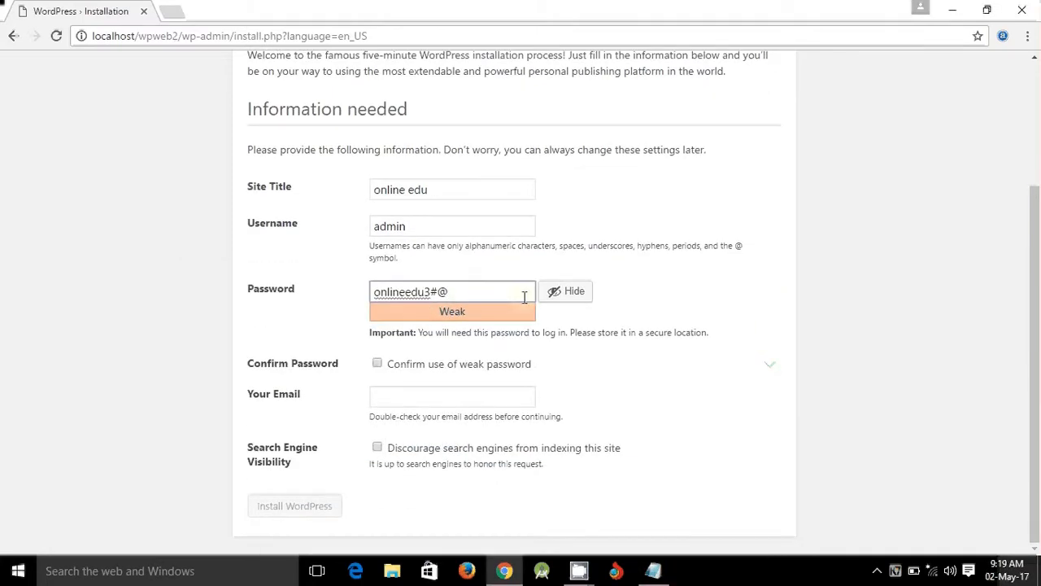
{"action": "left_click", "coordinate": [378, 368]}
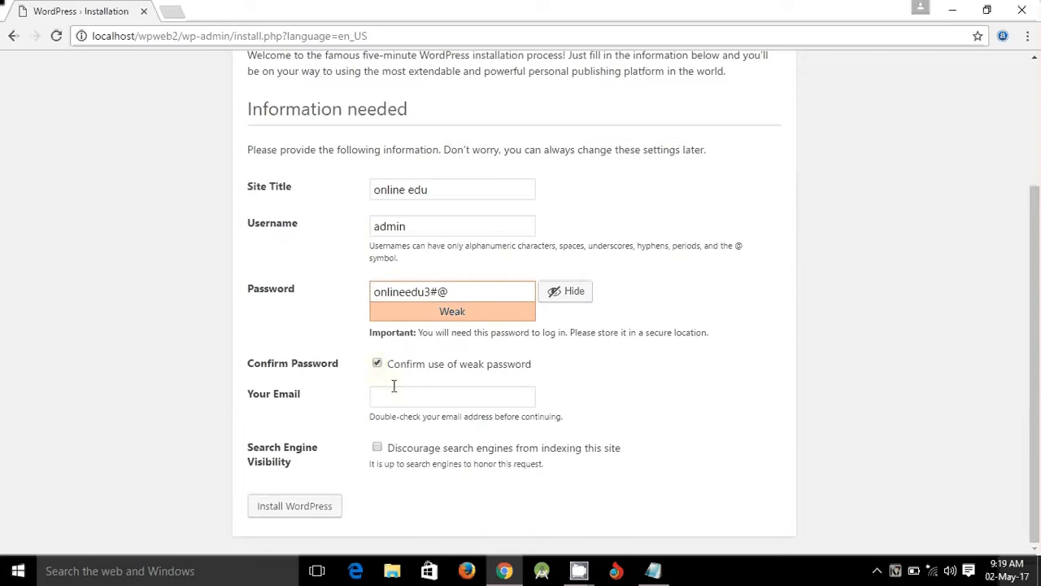
{"action": "left_click", "coordinate": [398, 394]}
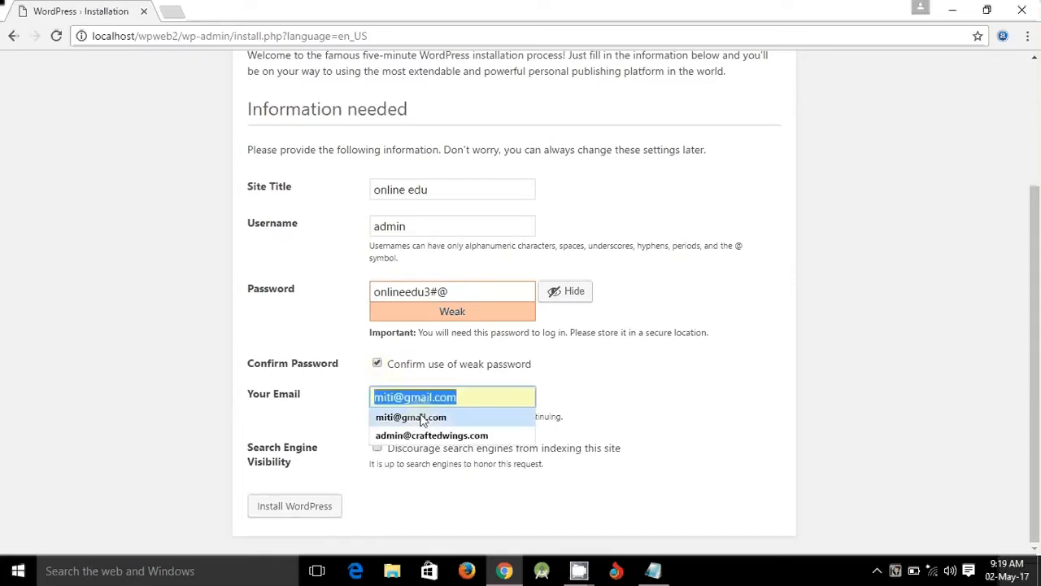
{"action": "left_click", "coordinate": [411, 417]}
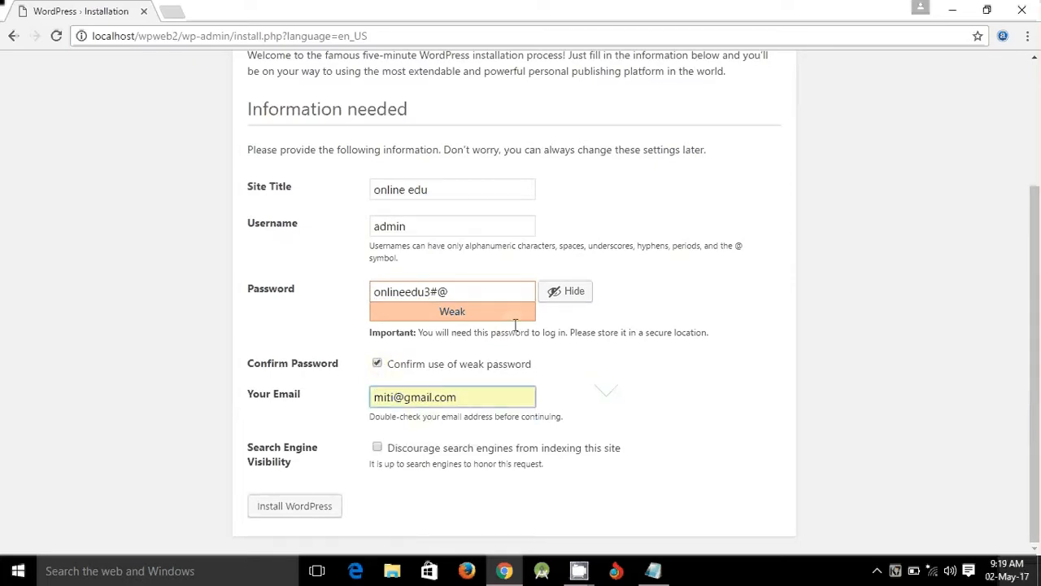
{"action": "left_click", "coordinate": [307, 510]}
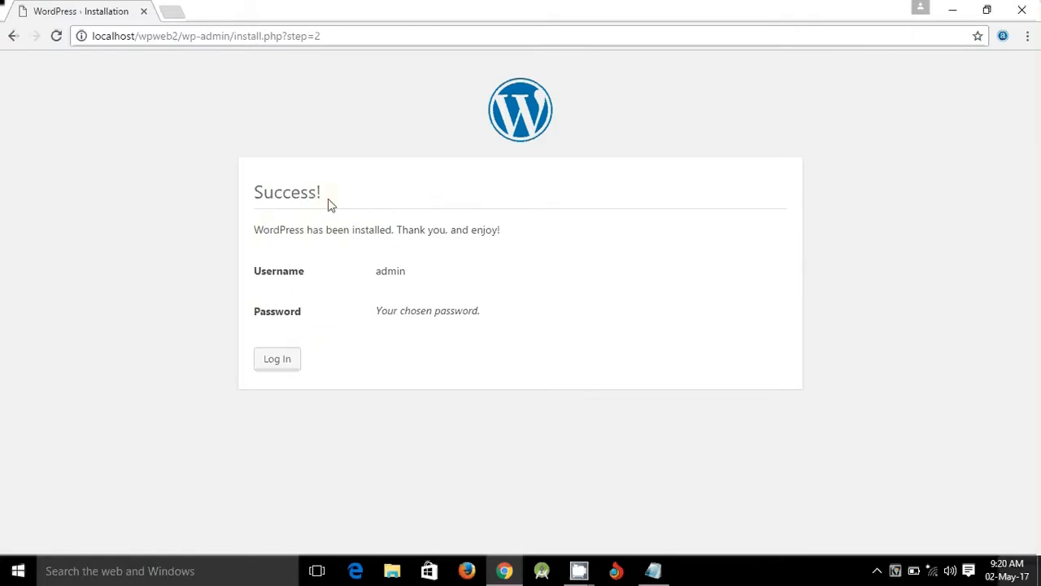
- Go to the login page and enter the username 'admin'
{"action": "left_click", "coordinate": [278, 359]}
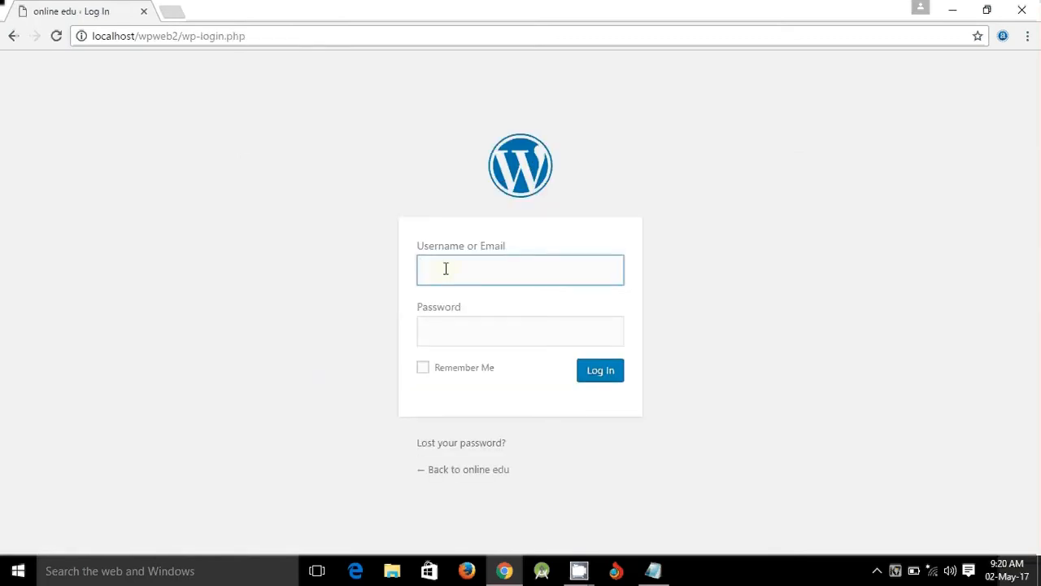
{"action": "type", "text": "admin"}
{"action": "left_click", "coordinate": [449, 338]}
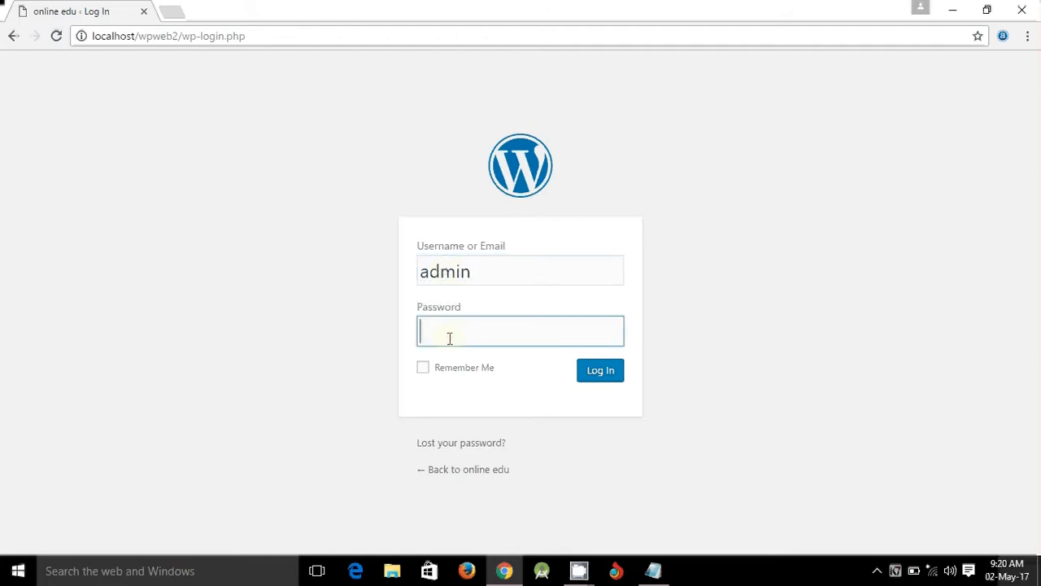
- Copy the saved password from Notepad into the Password field and log in
{"action": "left_click", "coordinate": [653, 570]}
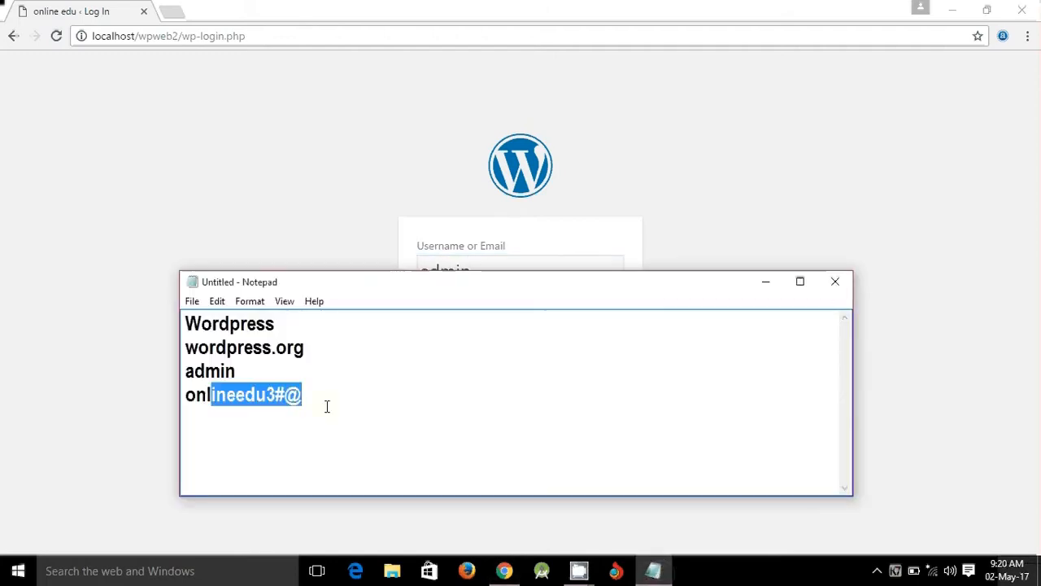
{"action": "left_click_drag", "start_coordinate": [303, 397], "coordinate": [185, 397]}
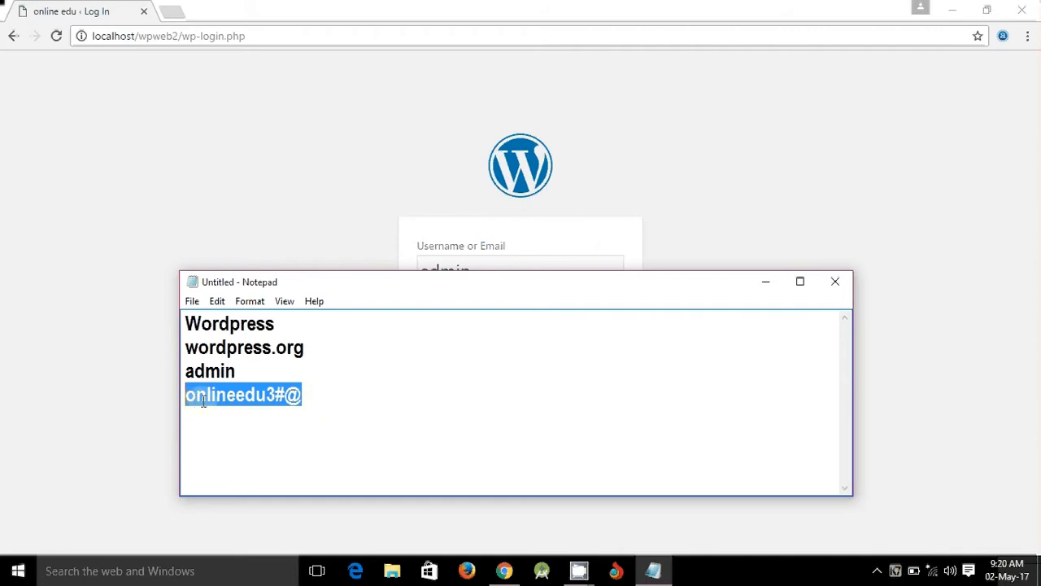
{"action": "right_click", "coordinate": [204, 402]}
{"action": "left_click", "coordinate": [262, 239]}
{"action": "left_click", "coordinate": [396, 235]}
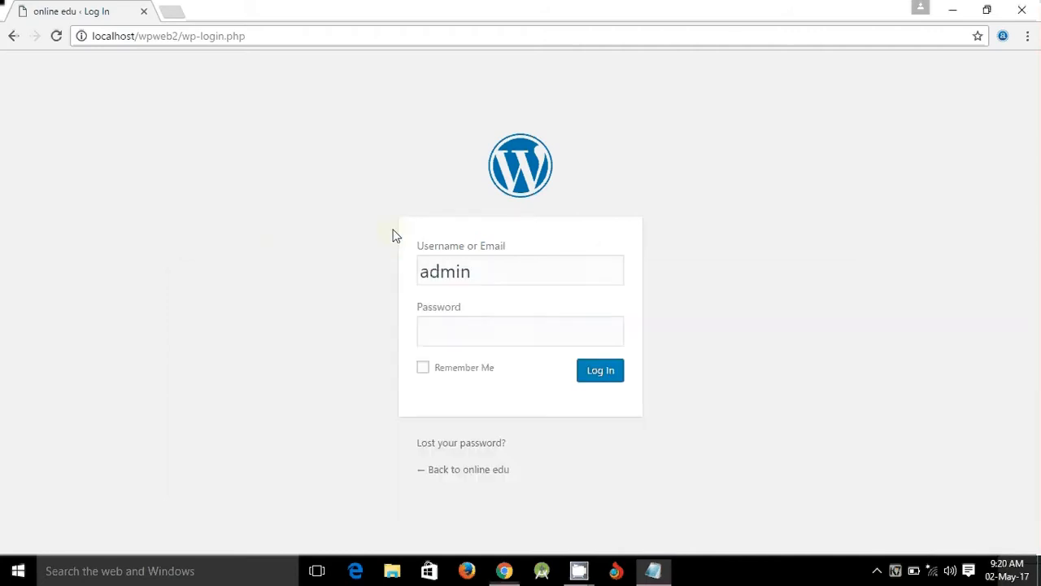
{"action": "left_click", "coordinate": [464, 330]}
{"action": "right_click", "coordinate": [460, 346]}
{"action": "left_click", "coordinate": [506, 427]}
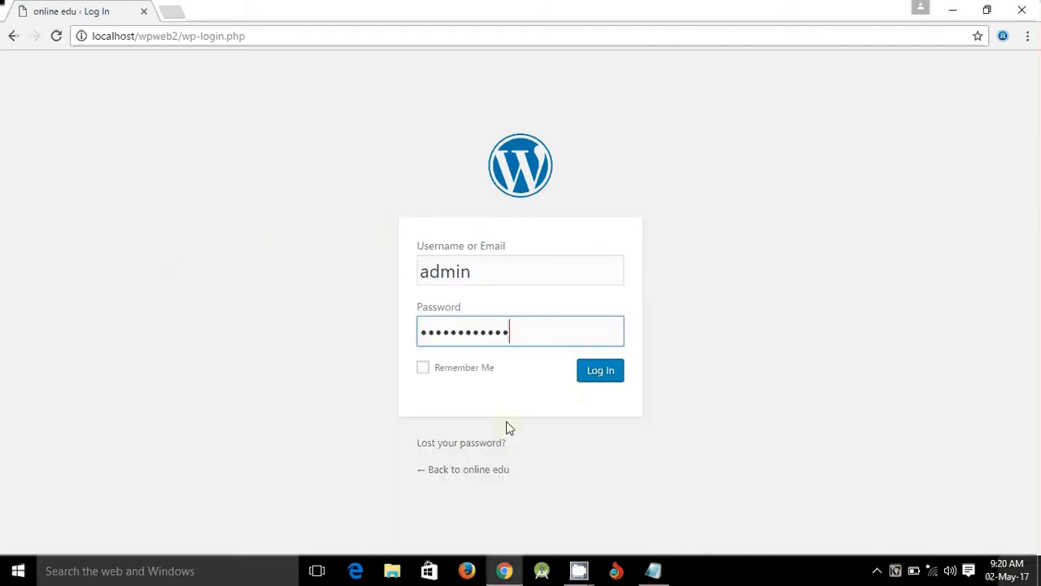
{"action": "left_click", "coordinate": [606, 375]}
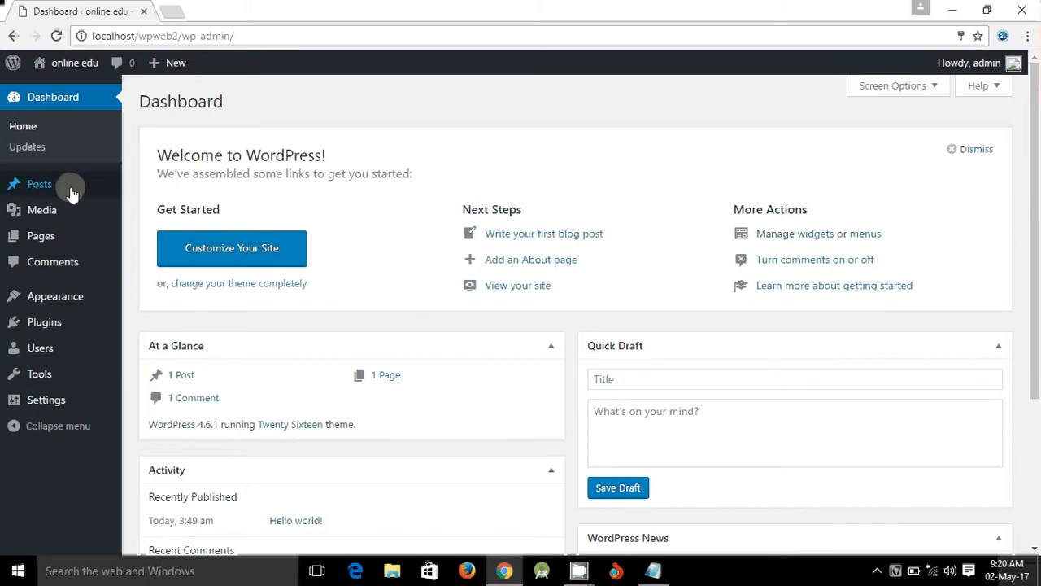
{"action": "mouse_move", "coordinate": [62, 412]}
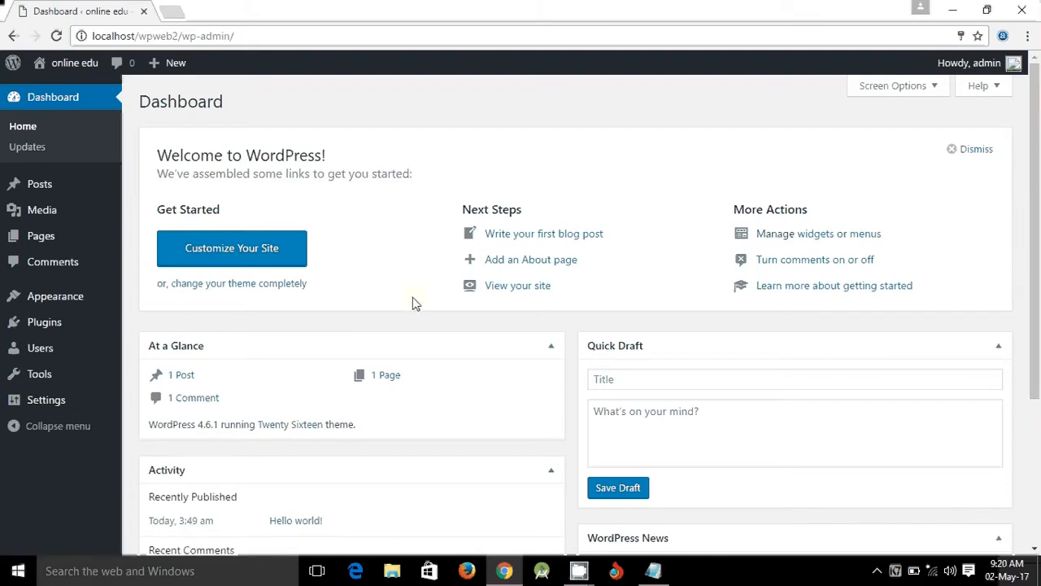
{"action": "mouse_move", "coordinate": [41, 188]}
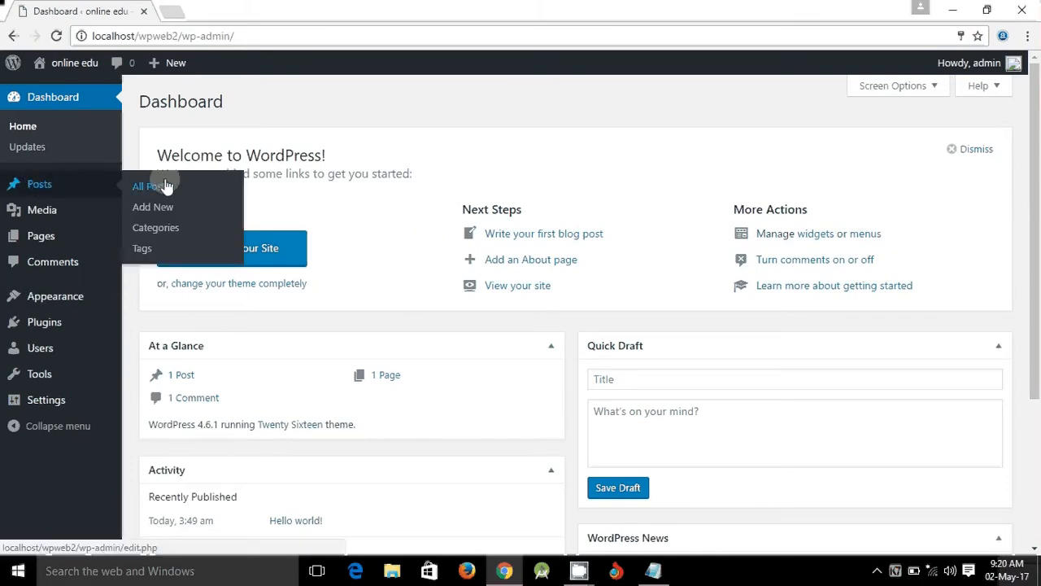
{"action": "mouse_move", "coordinate": [16, 218]}
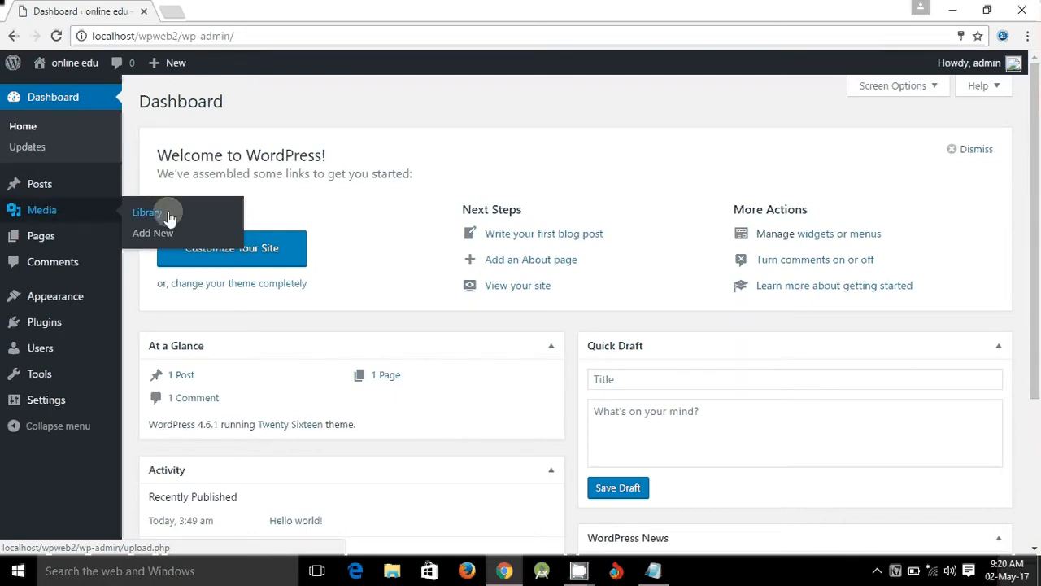
{"action": "mouse_move", "coordinate": [45, 235]}
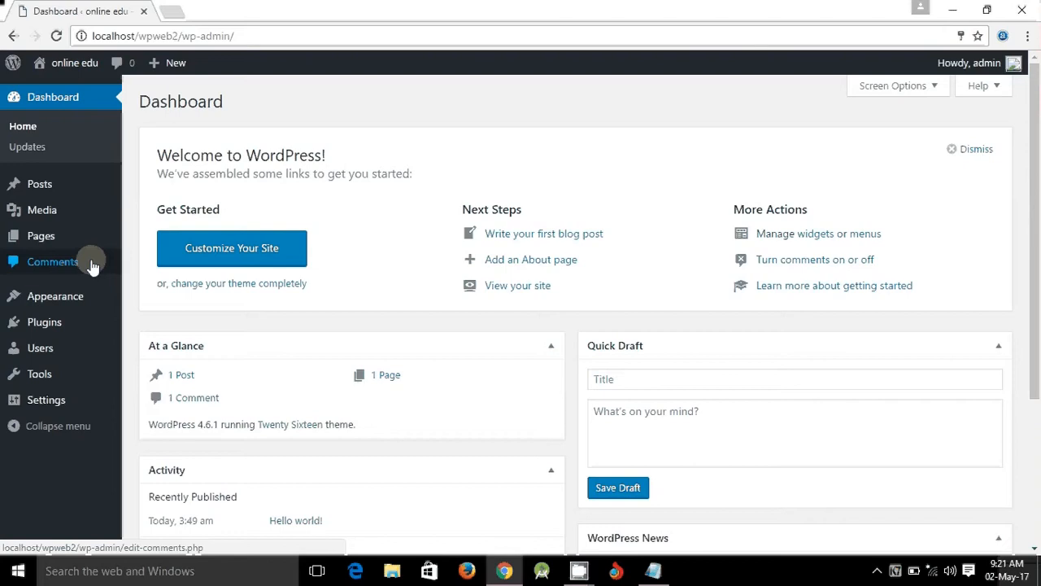
{"action": "mouse_move", "coordinate": [71, 298]}
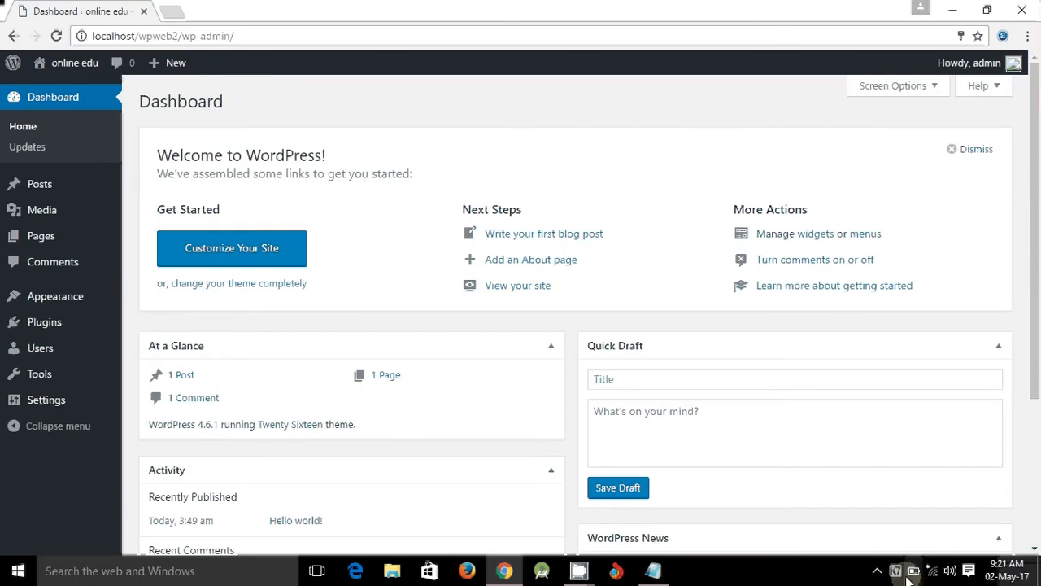
{"action": "left_click", "coordinate": [578, 569]}
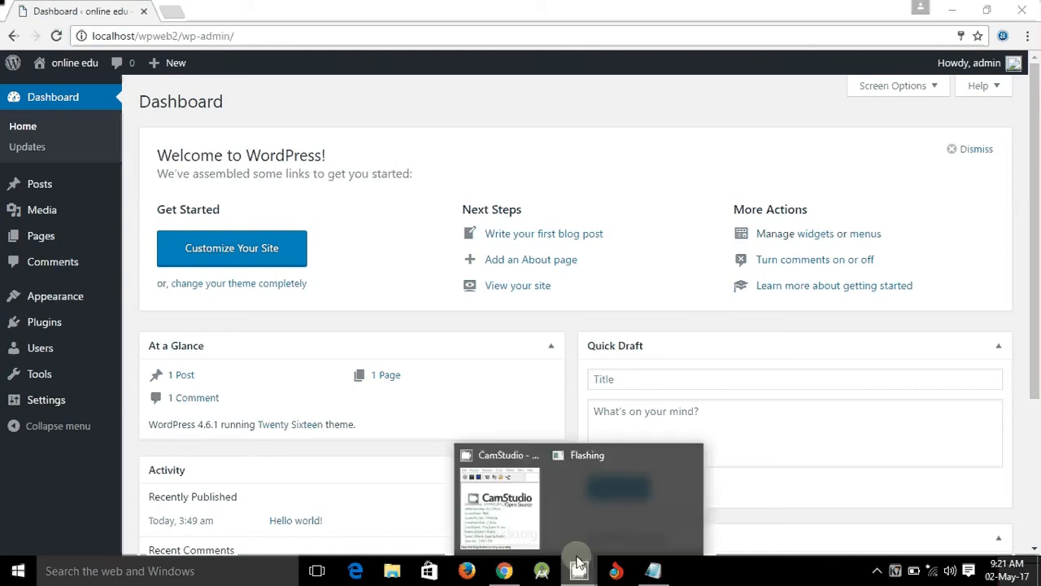
{"action": "left_click", "coordinate": [505, 488]}
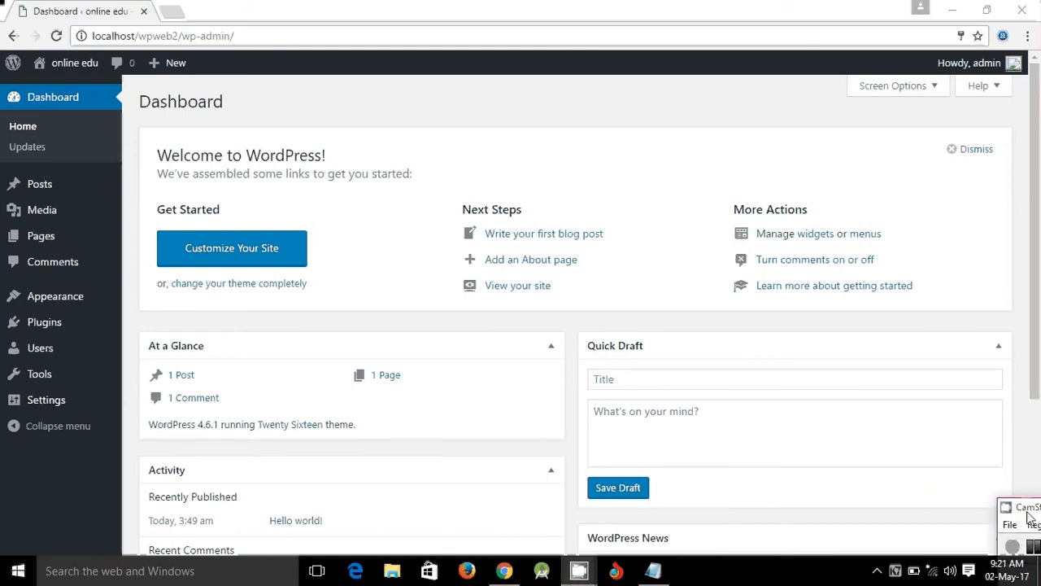
{"action": "left_click_drag", "start_coordinate": [1027, 512], "coordinate": [968, 506]}
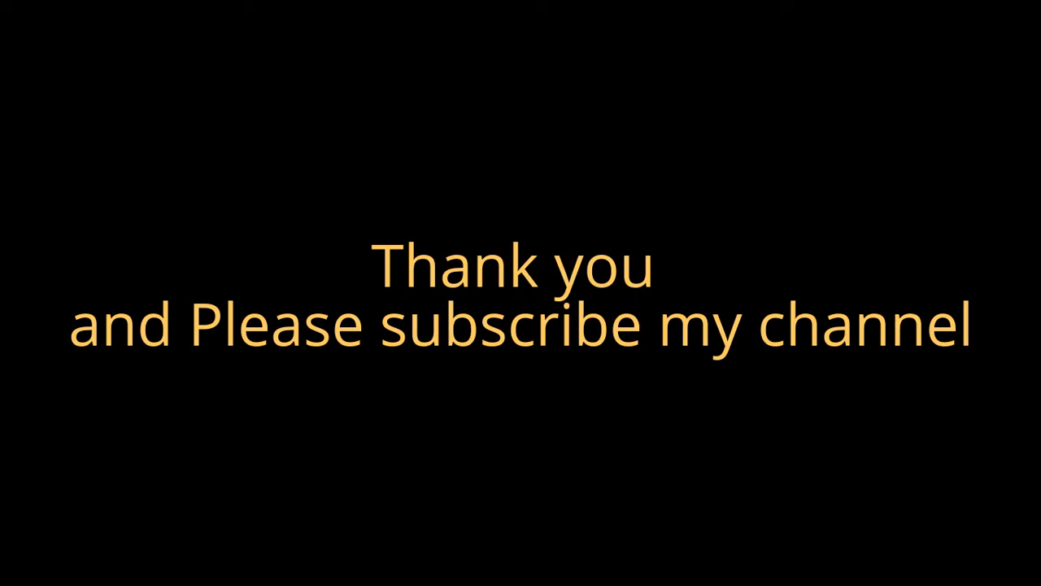